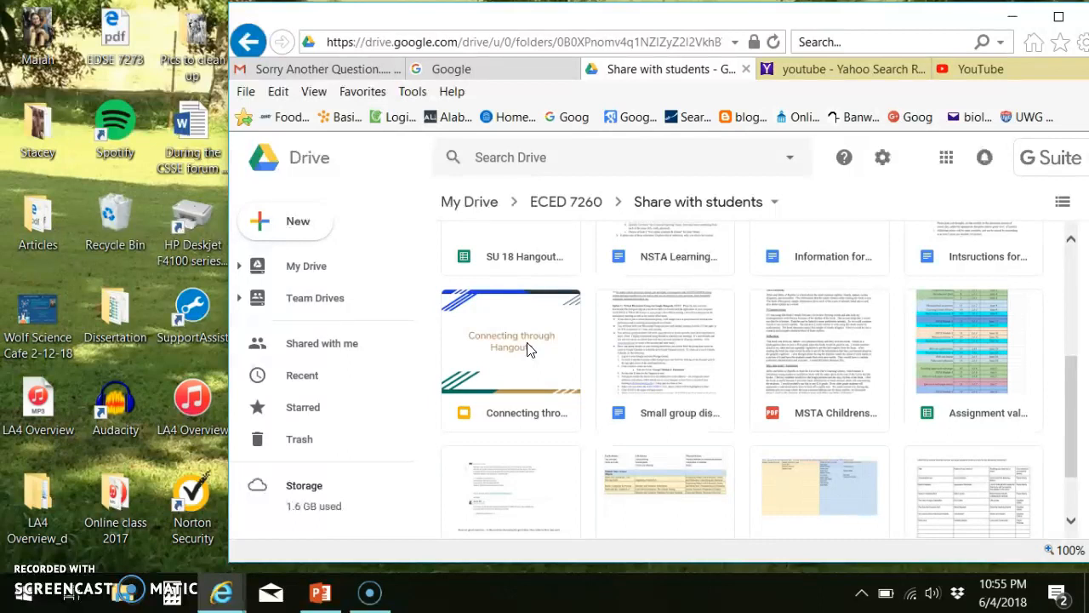
Open the Connecting through Hangouts presentation from the Share with students folder and bring up its sharing settings.
{"action": "left_click_drag", "start_coordinate": [227, 174], "coordinate": [38, 175]}
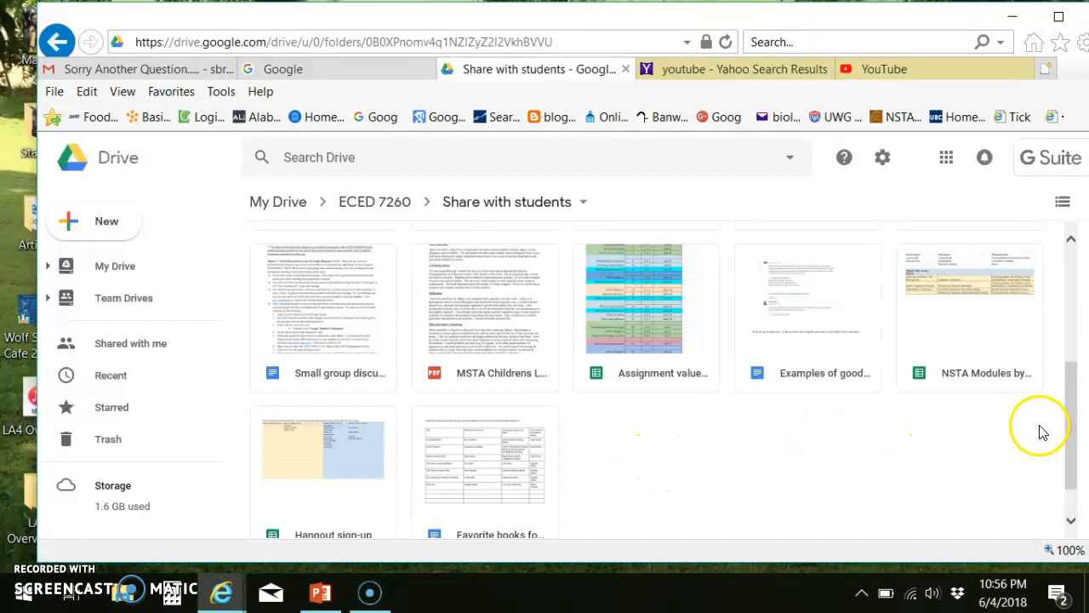
{"action": "left_click_drag", "start_coordinate": [1070, 412], "coordinate": [1077, 347]}
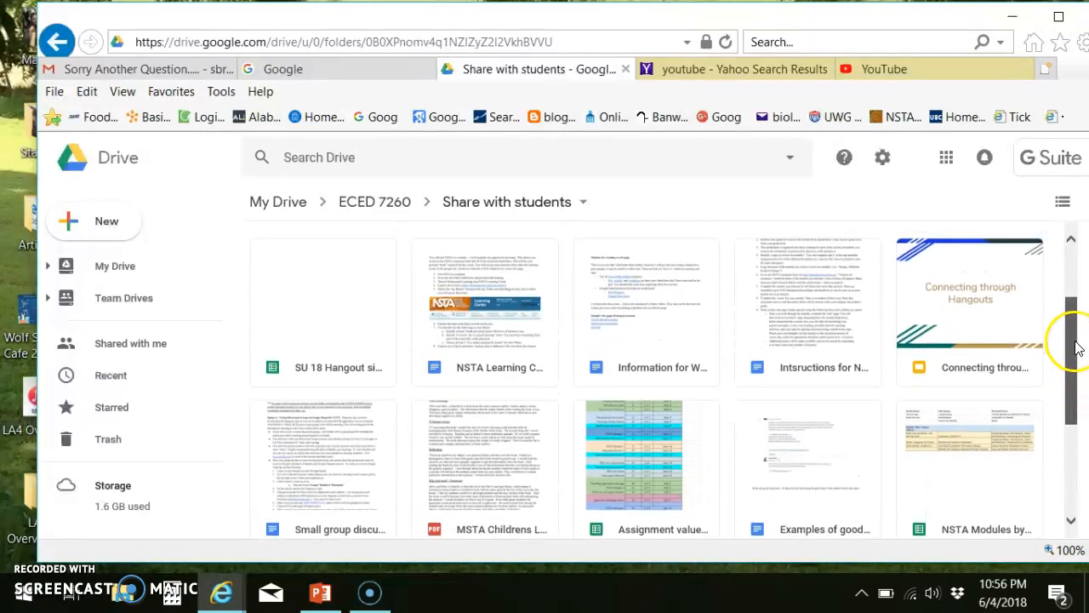
{"action": "double_click", "coordinate": [998, 299]}
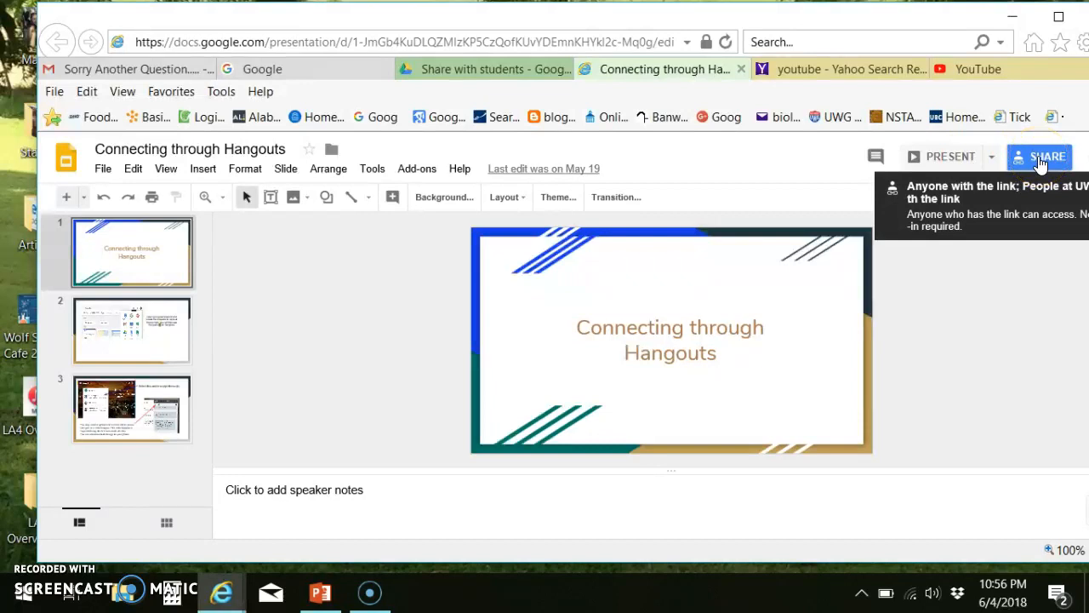
{"action": "left_click", "coordinate": [1040, 161]}
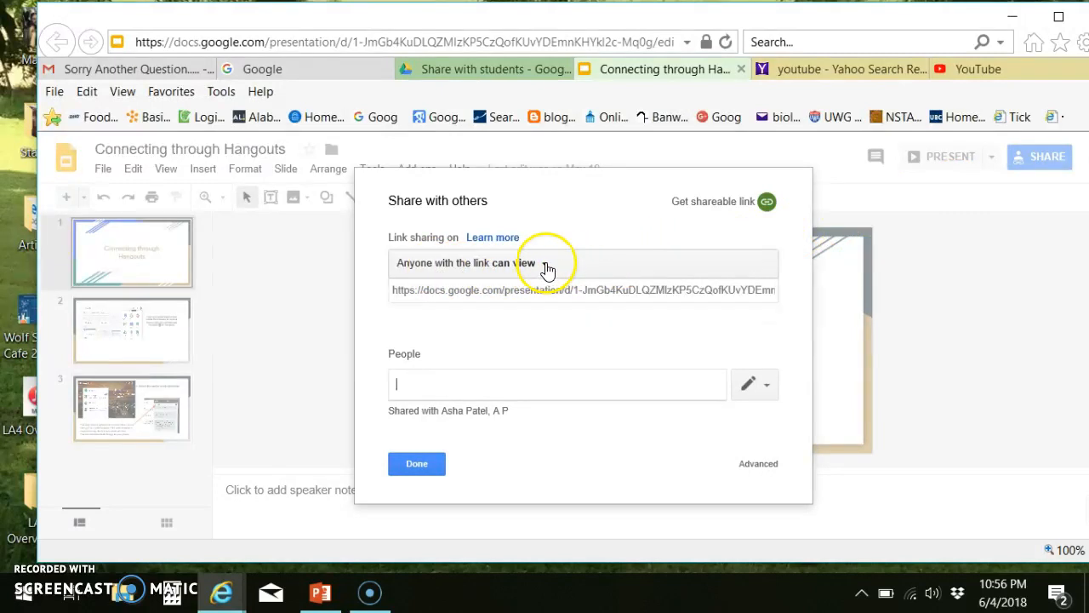
Review the link access options, keep Anyone with the link can view, copy the presentation's share link and close the sharing settings.
{"action": "left_click", "coordinate": [547, 265]}
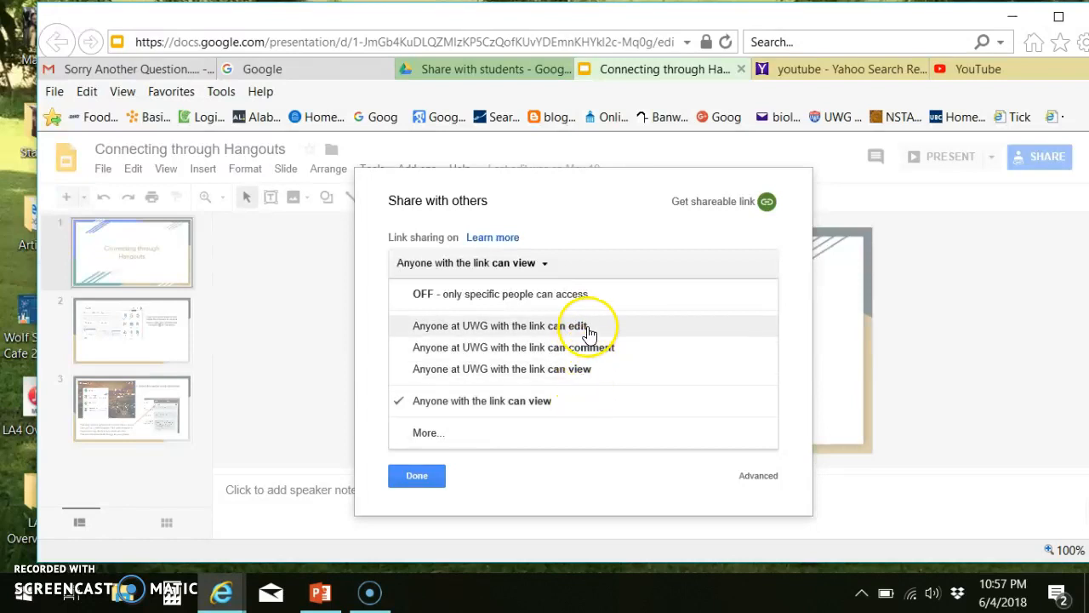
{"action": "left_click", "coordinate": [508, 494]}
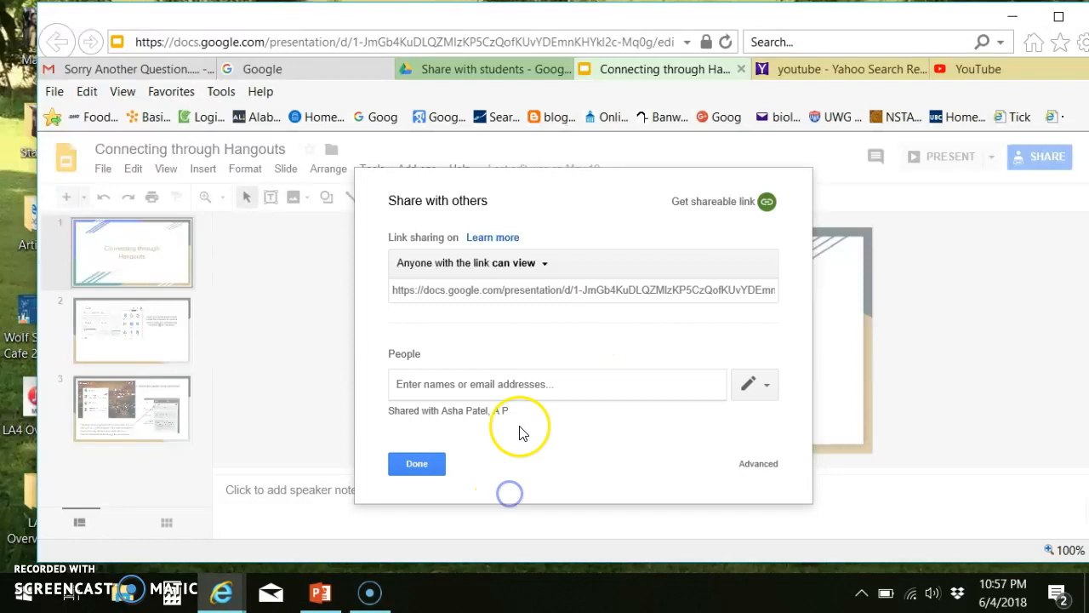
{"action": "left_click", "coordinate": [624, 290]}
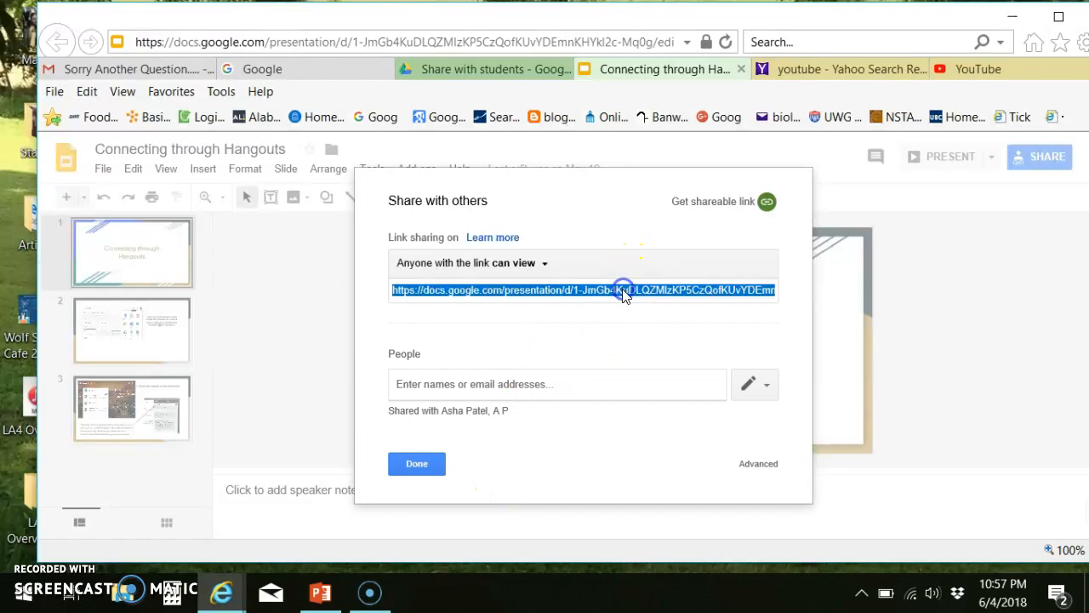
{"action": "right_click", "coordinate": [685, 298]}
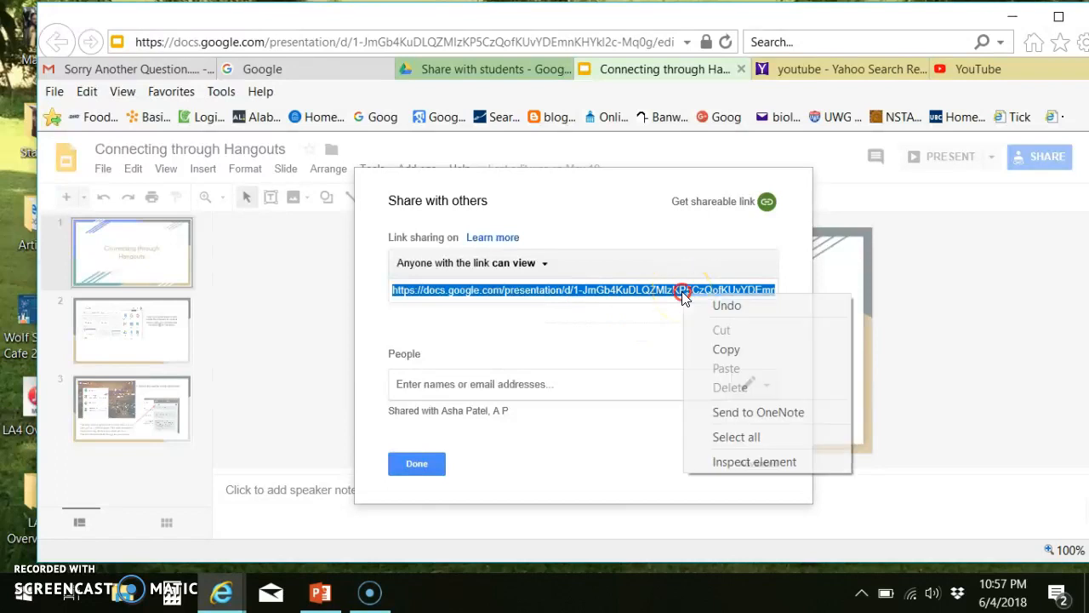
{"action": "left_click", "coordinate": [728, 349]}
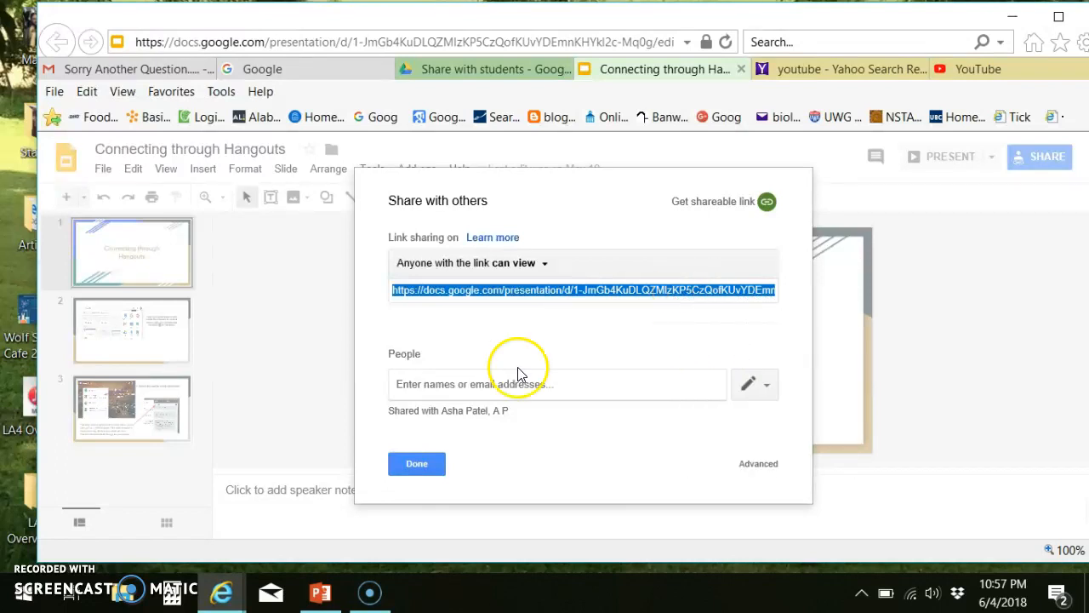
{"action": "left_click", "coordinate": [407, 476]}
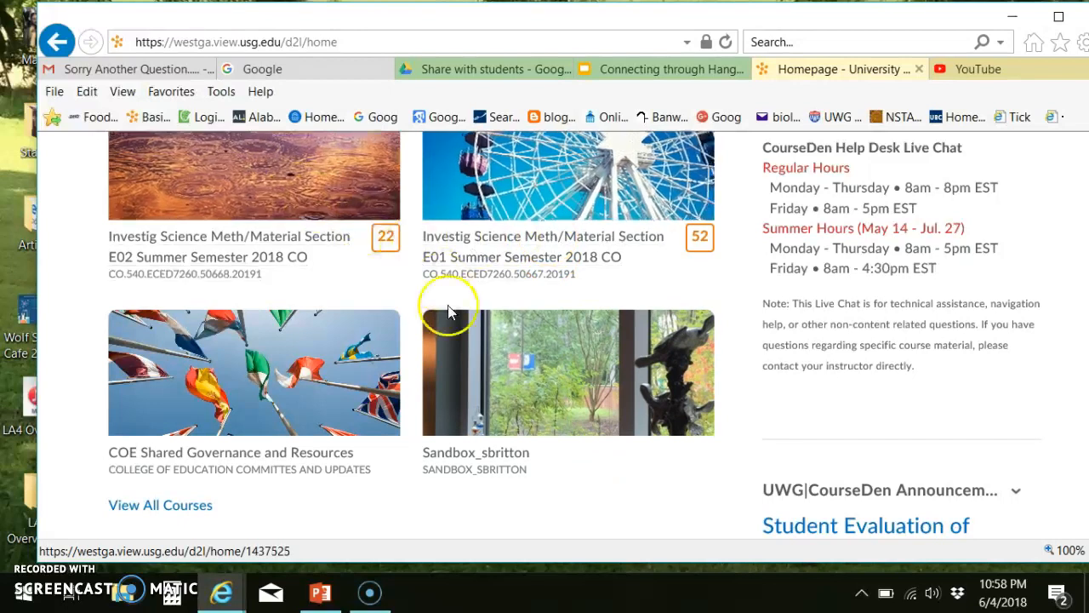
Open the sandbox course in CourseDen and switch to viewing it as a student.
{"action": "left_click", "coordinate": [516, 380]}
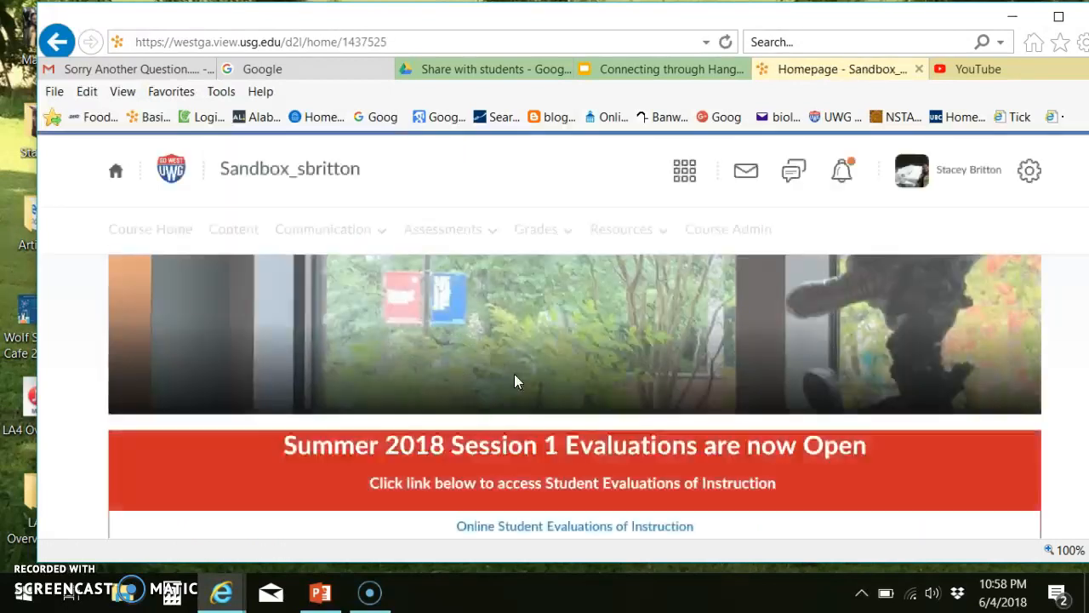
{"action": "left_click", "coordinate": [457, 231]}
{"action": "left_click", "coordinate": [435, 279]}
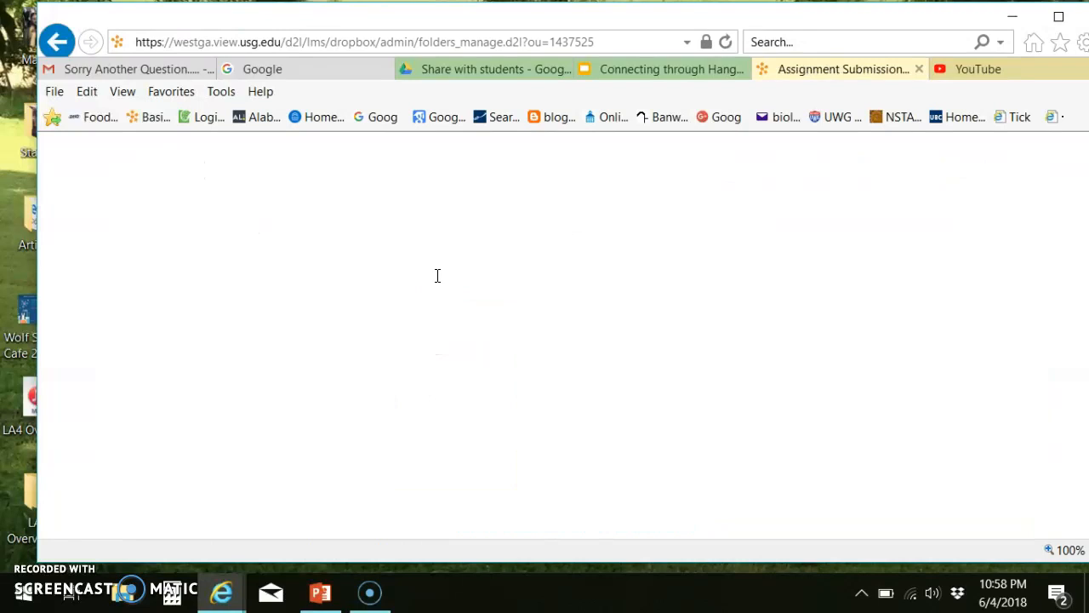
{"action": "left_click", "coordinate": [992, 172]}
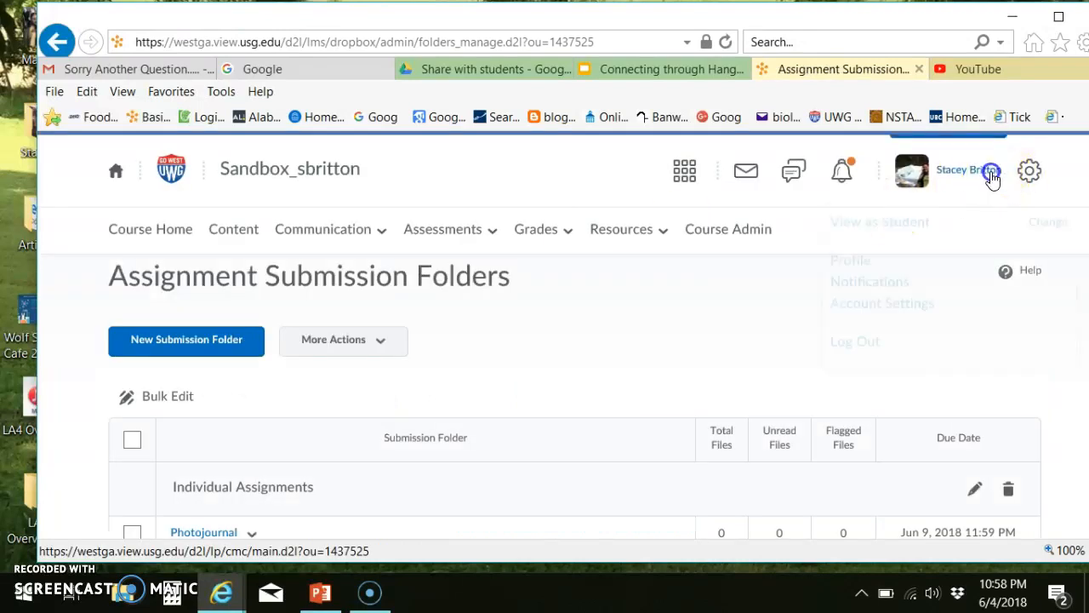
{"action": "left_click", "coordinate": [907, 231]}
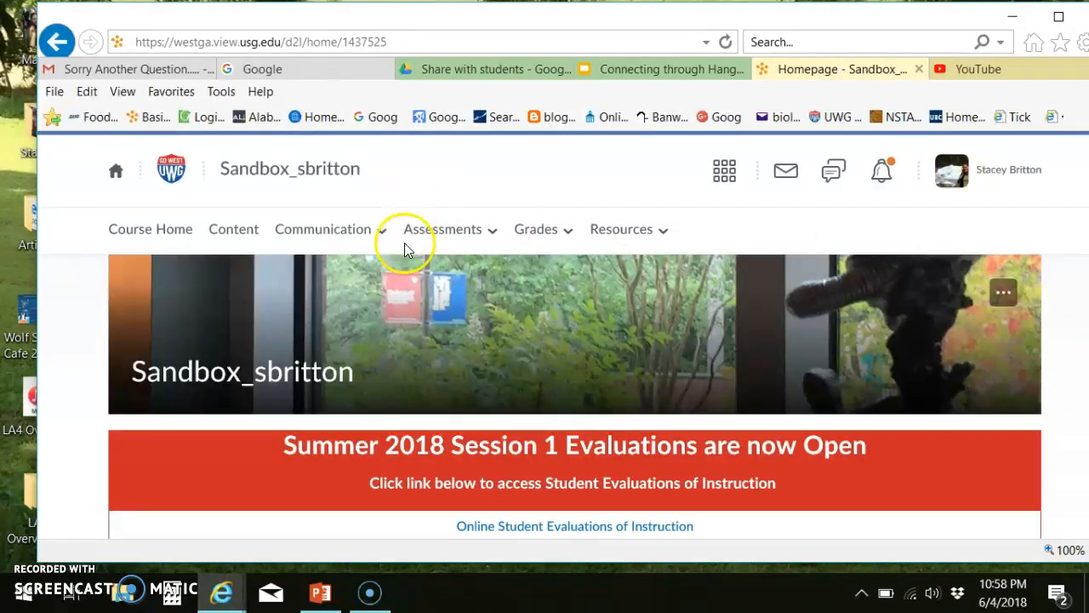
Open the Photojournal submission folder from the course's assignments and go to its comments area.
{"action": "left_click", "coordinate": [439, 230]}
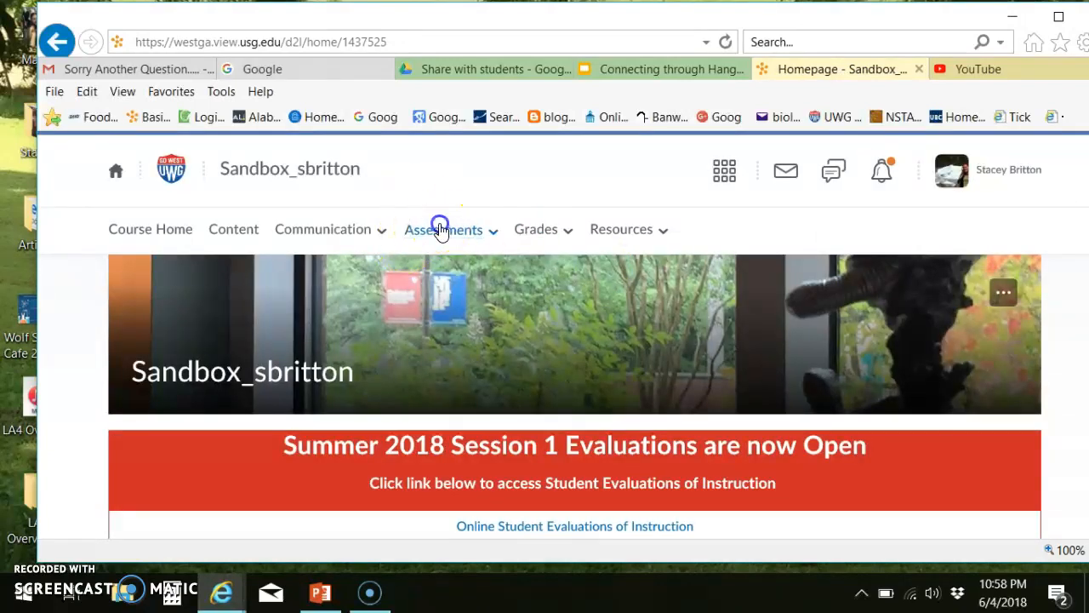
{"action": "left_click", "coordinate": [428, 270]}
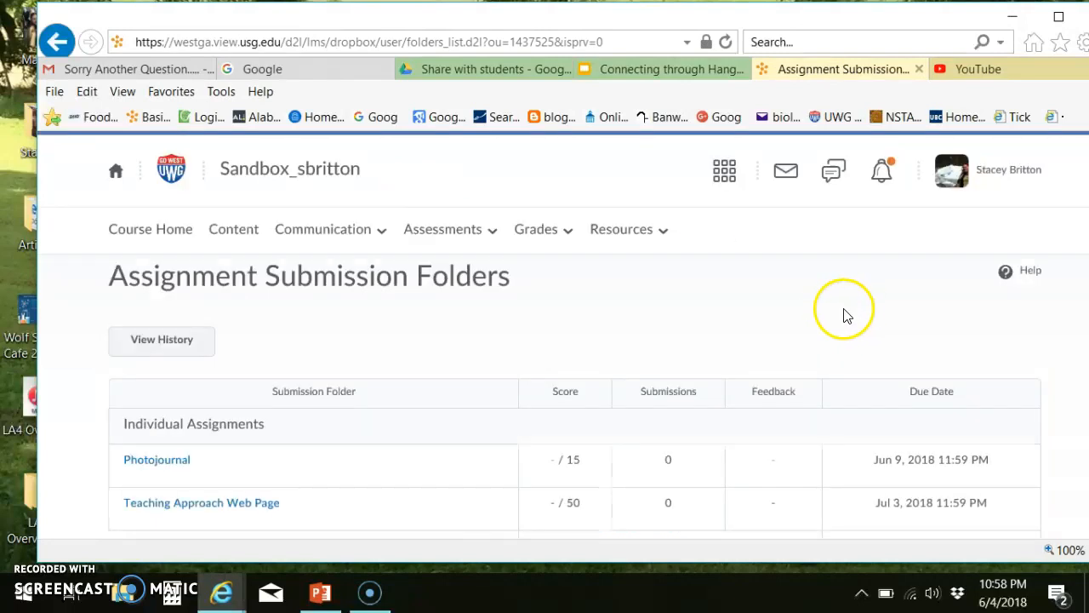
{"action": "left_click", "coordinate": [150, 468]}
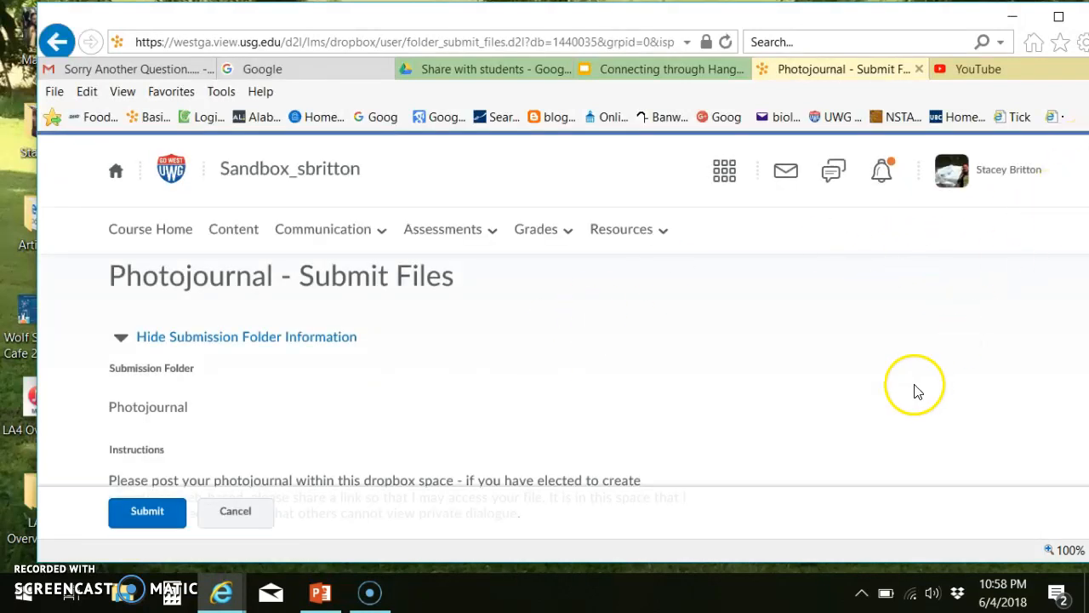
{"action": "scroll", "coordinate": [890, 387], "scroll_direction": "down", "scroll_amount": 3}
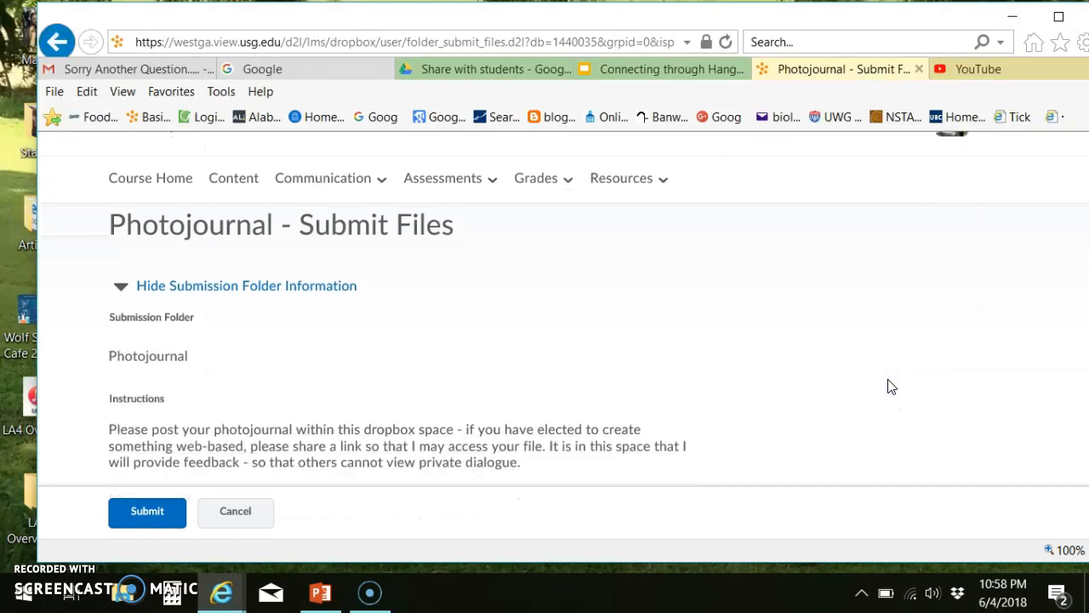
{"action": "scroll", "coordinate": [890, 386], "scroll_direction": "down", "scroll_amount": 3}
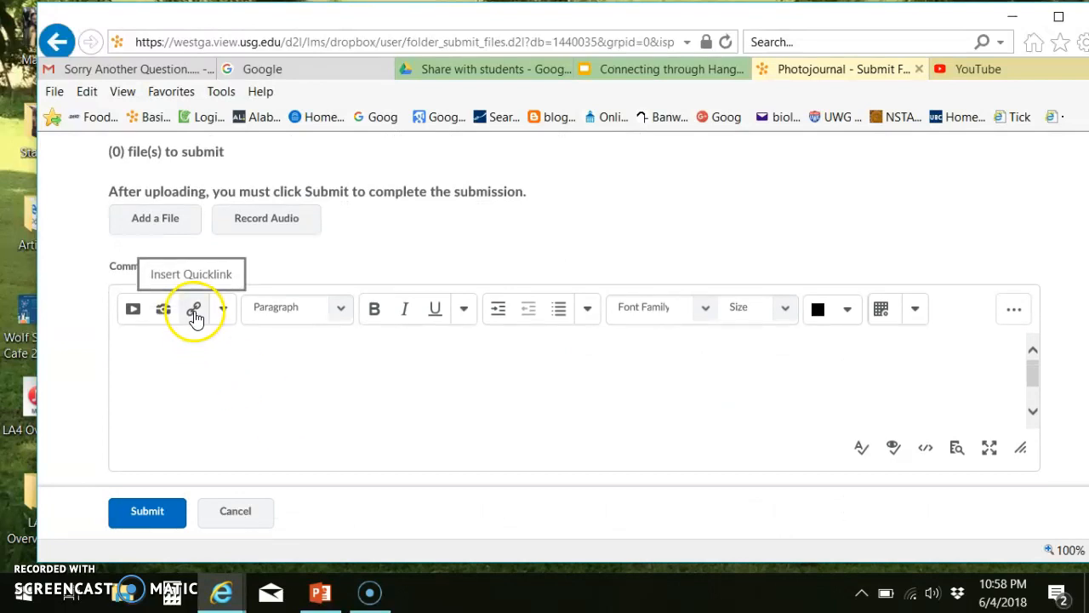
Insert a URL quicklink in the comments using the copied presentation link, titled with the student's surname and Photojournal.
{"action": "left_click", "coordinate": [195, 313]}
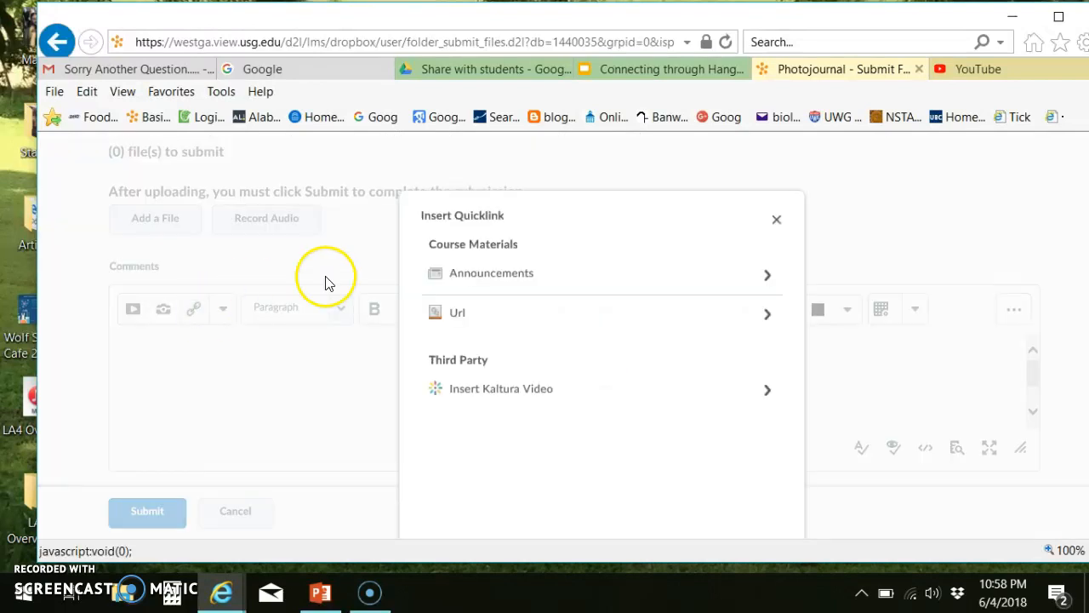
{"action": "left_click", "coordinate": [492, 315]}
{"action": "left_click", "coordinate": [492, 311]}
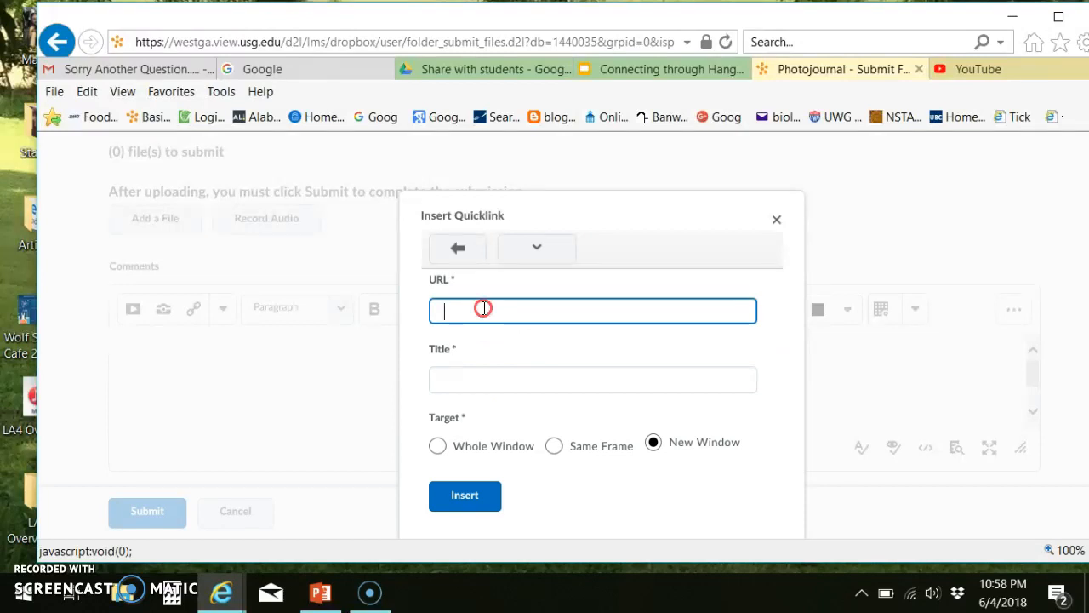
{"action": "right_click", "coordinate": [483, 308]}
{"action": "left_click", "coordinate": [517, 383]}
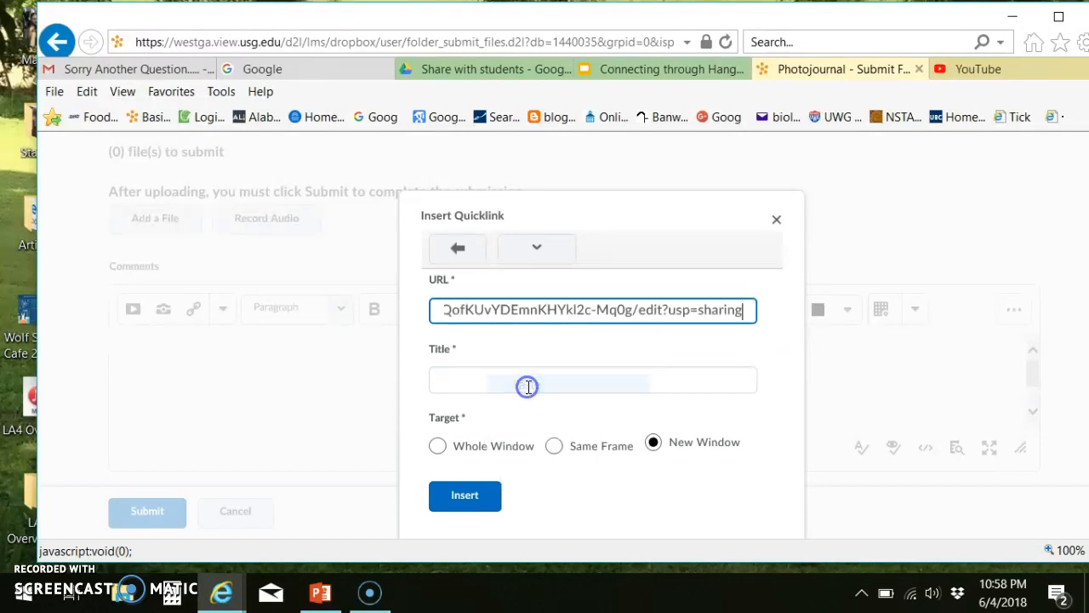
{"action": "left_click", "coordinate": [528, 387]}
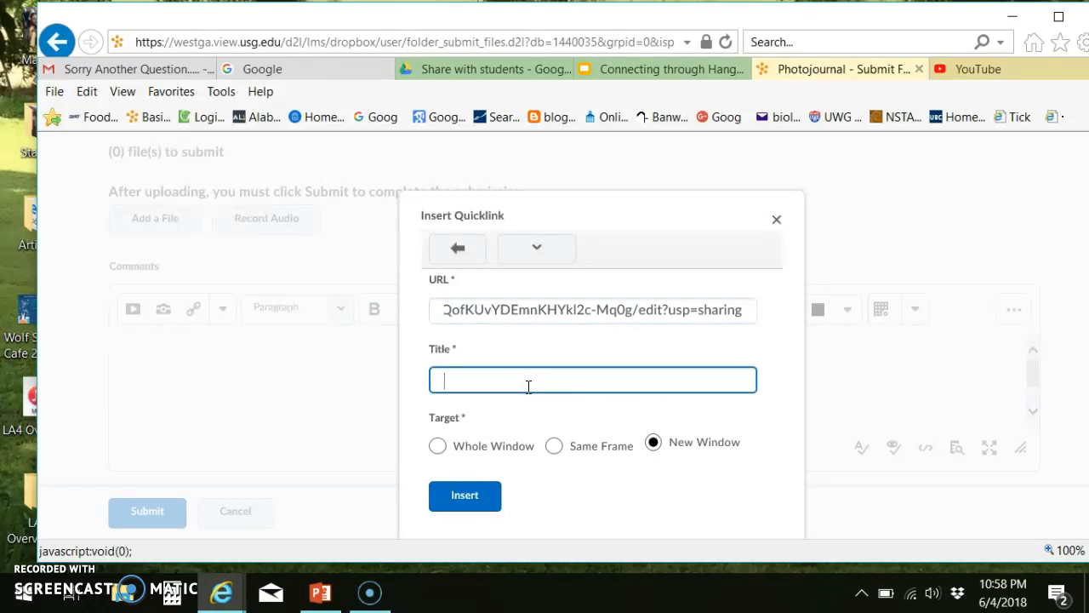
{"action": "type", "text": "Britton_Pht"}
{"action": "key", "text": "BackSpace"}
{"action": "type", "text": "otojournal"}
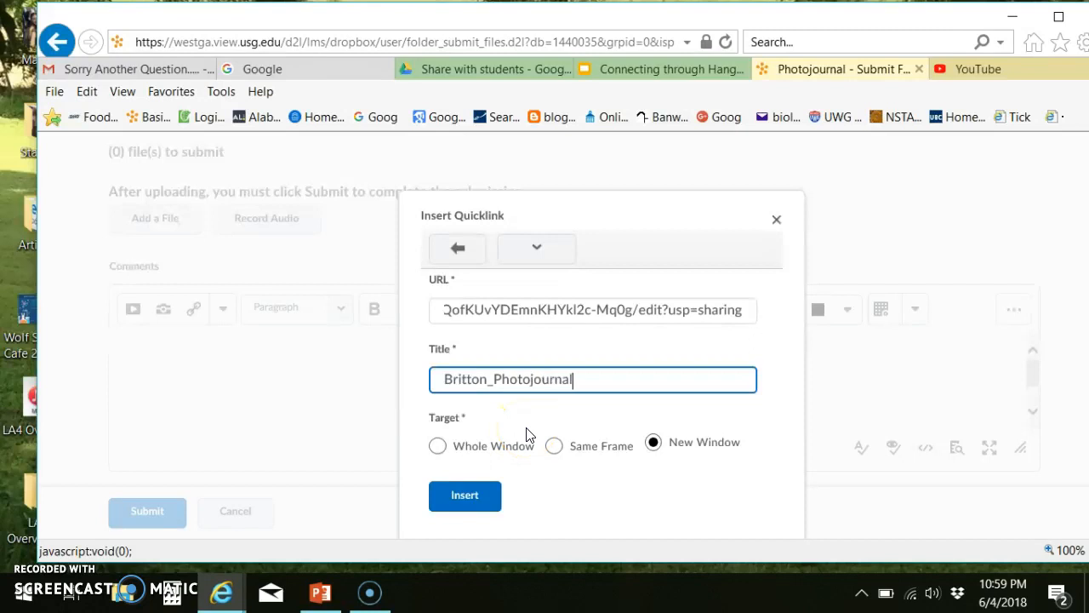
{"action": "left_click", "coordinate": [473, 499]}
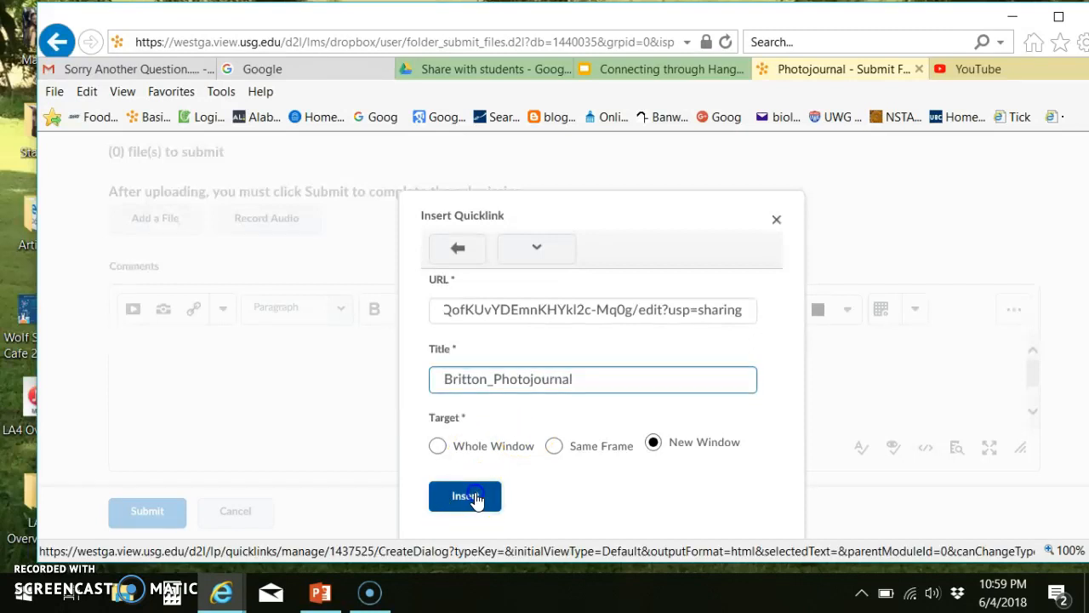
Attach kids shot.jpg from the Pics to clean up folder on the computer and submit the Photojournal assignment.
{"action": "left_click", "coordinate": [145, 522]}
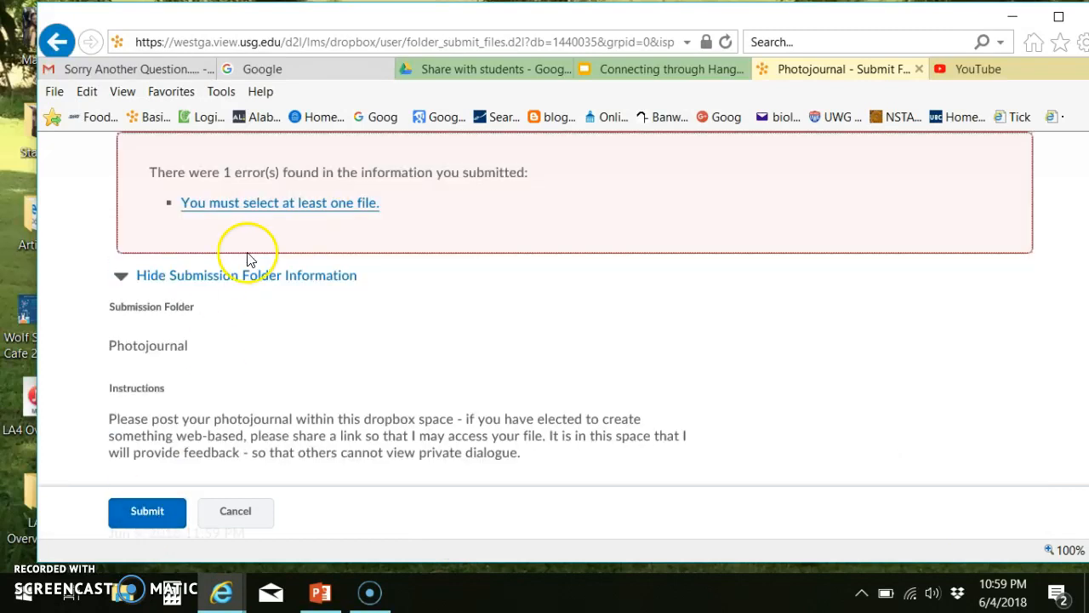
{"action": "left_click", "coordinate": [292, 203]}
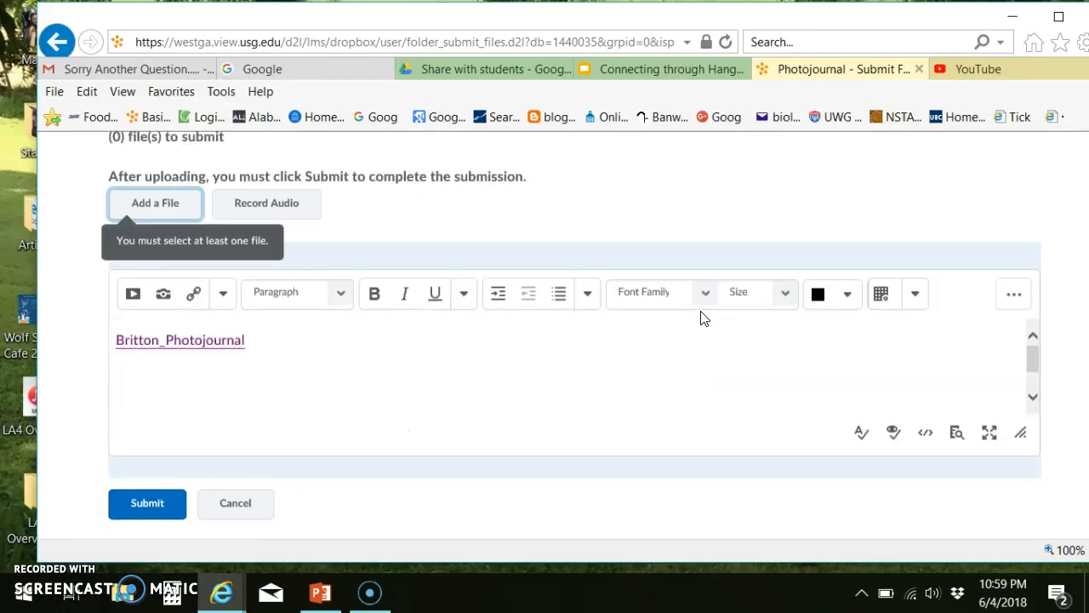
{"action": "left_click", "coordinate": [171, 209]}
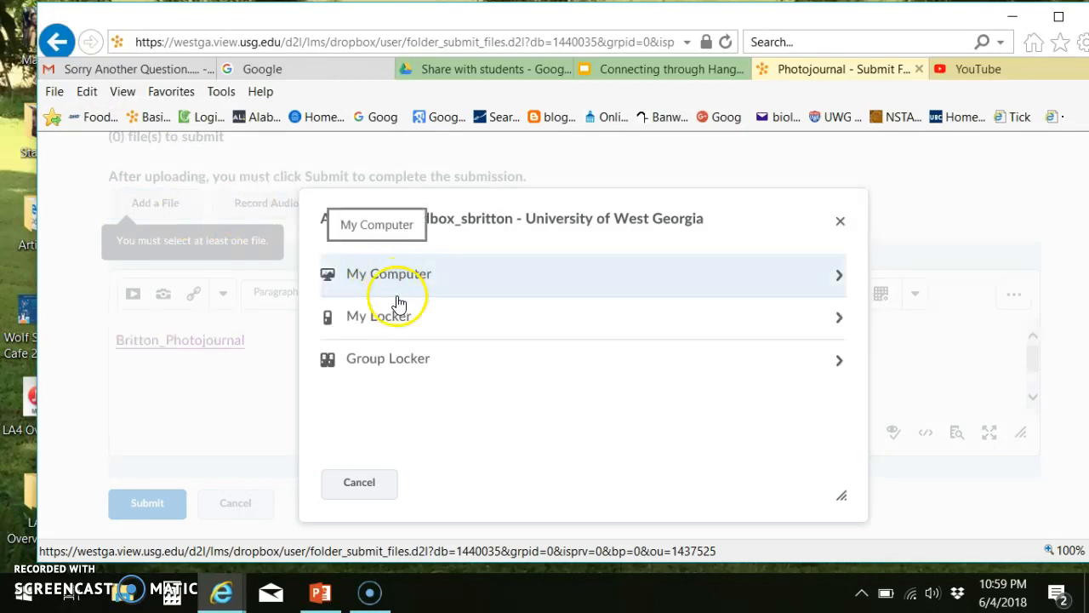
{"action": "left_click", "coordinate": [606, 293]}
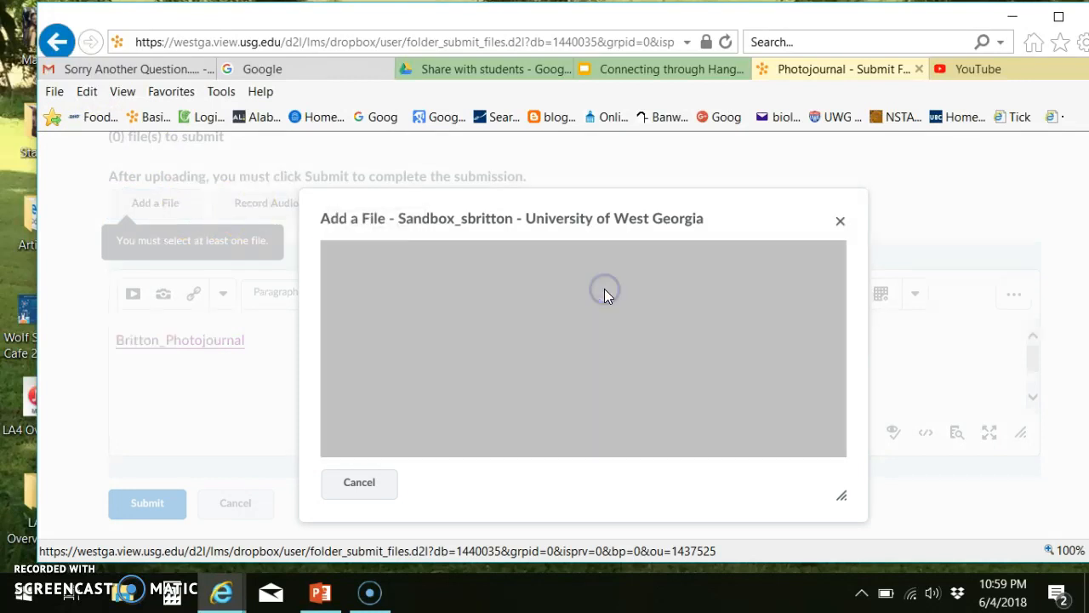
{"action": "left_click", "coordinate": [403, 301]}
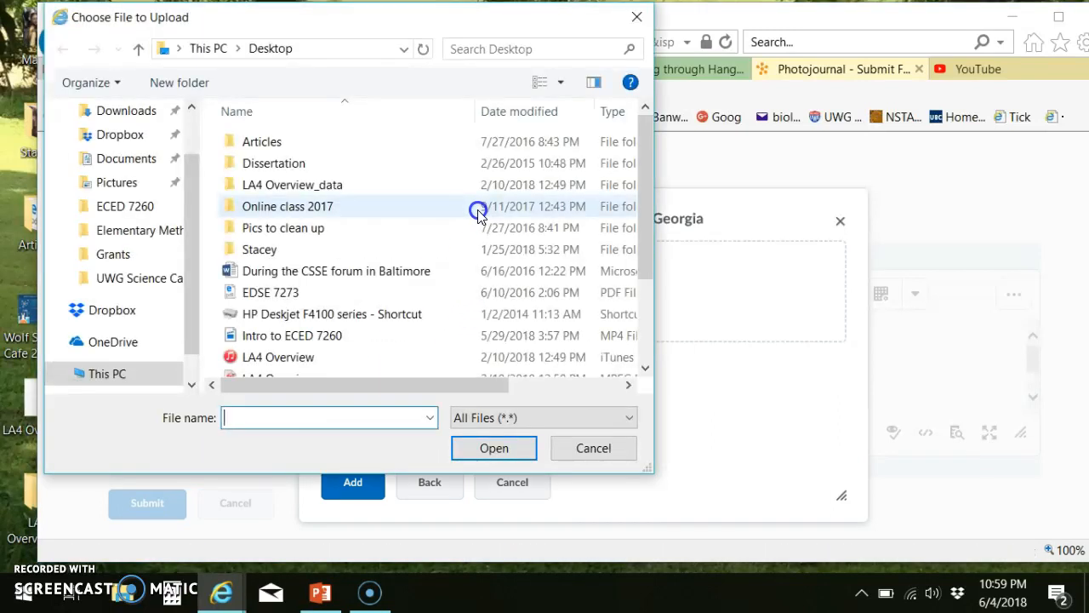
{"action": "double_click", "coordinate": [348, 228]}
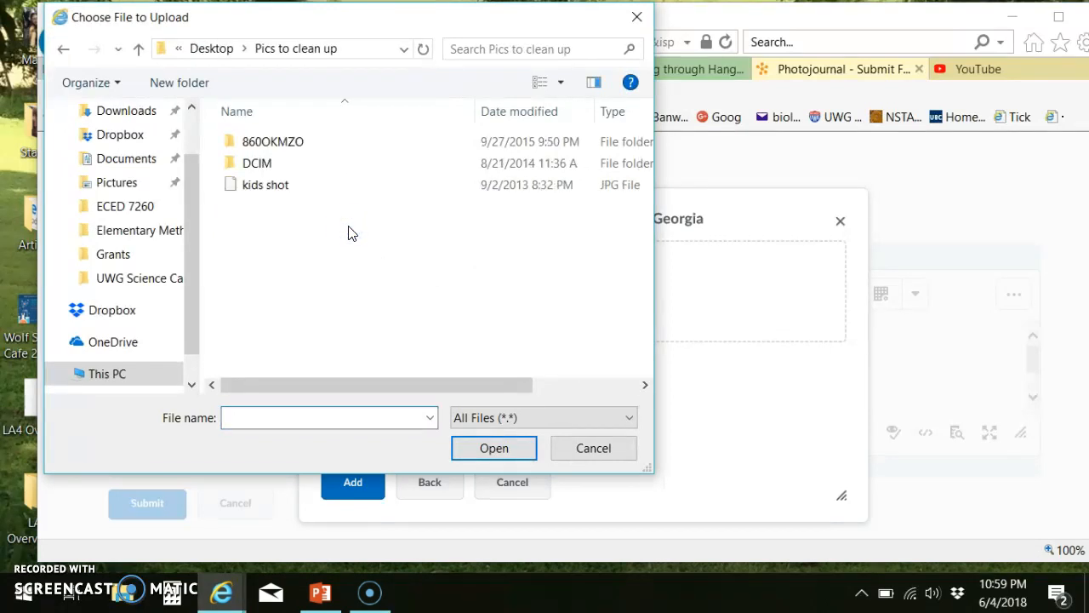
{"action": "left_click", "coordinate": [295, 195]}
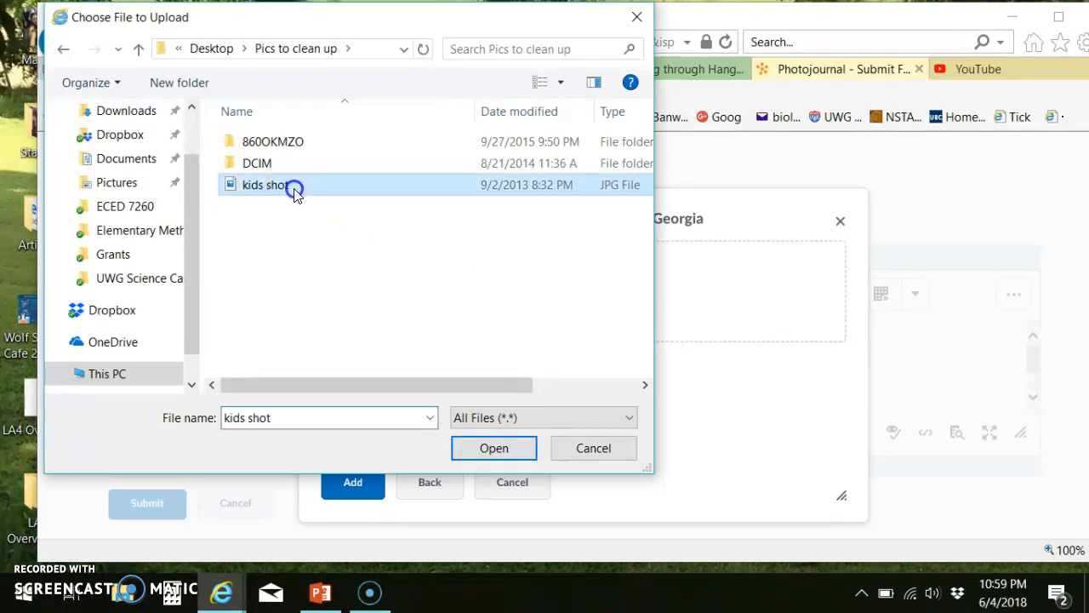
{"action": "left_click", "coordinate": [492, 448]}
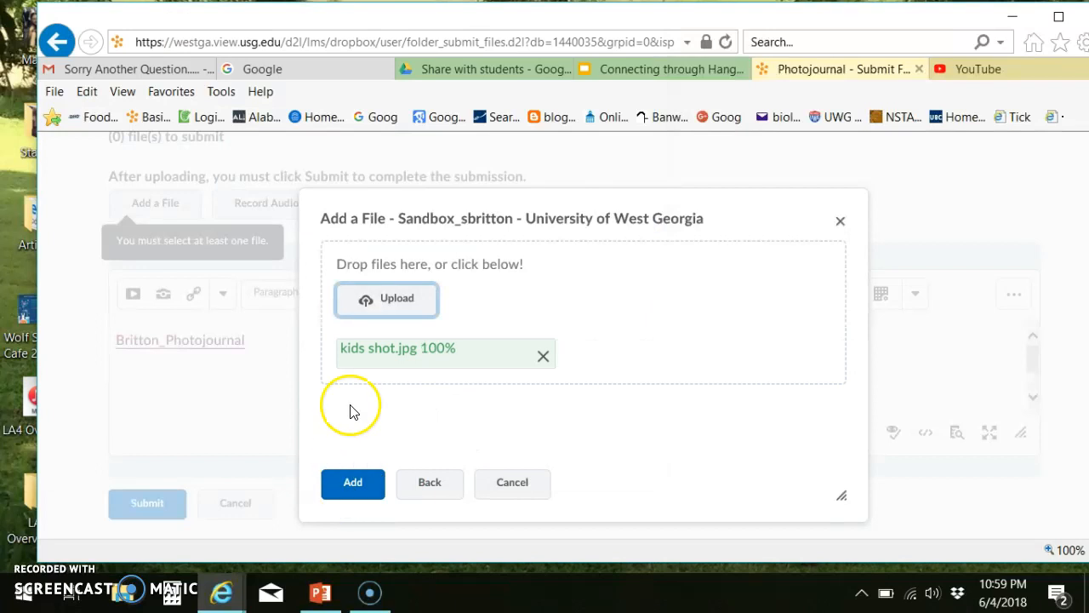
{"action": "left_click", "coordinate": [352, 482]}
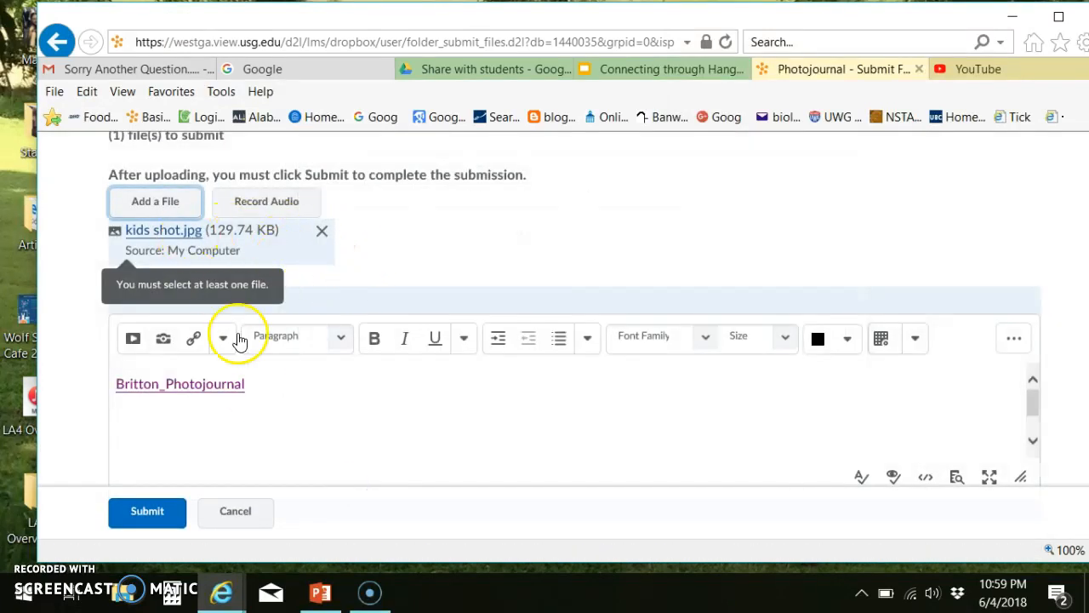
{"action": "left_click", "coordinate": [150, 512]}
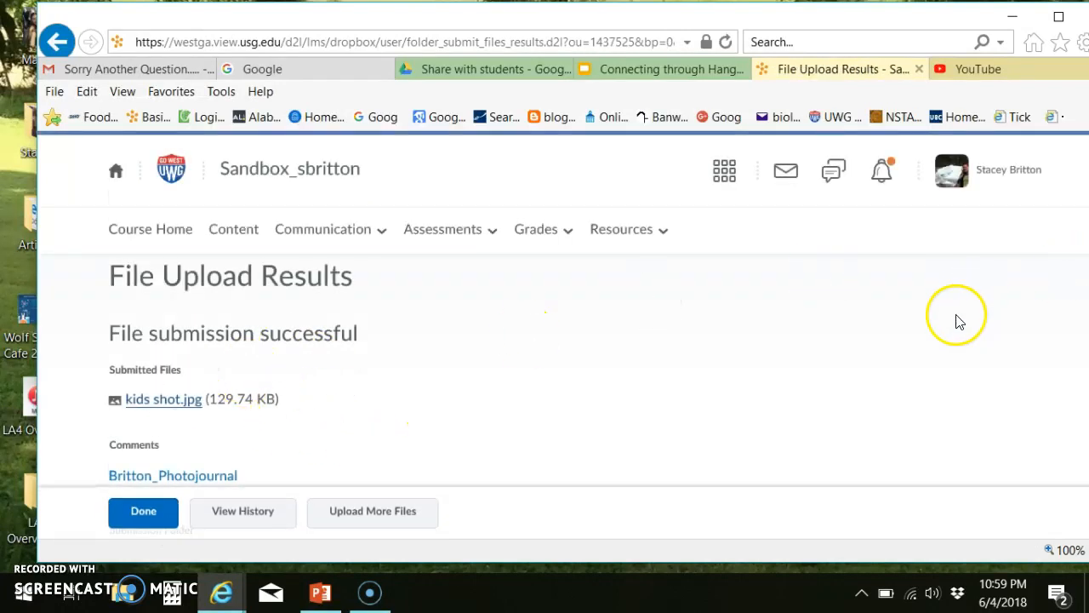
Review the Photojournal submission's upload results and glance at the Connecting through Hangouts presentation before returning to the results.
{"action": "scroll", "coordinate": [950, 320], "scroll_direction": "down", "scroll_amount": 6}
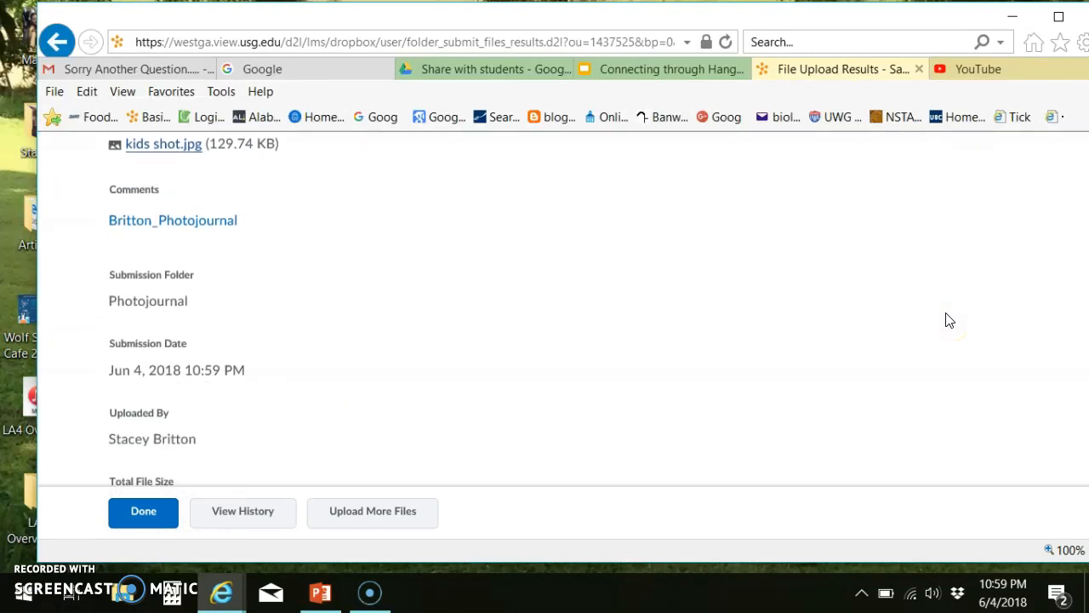
{"action": "scroll", "coordinate": [949, 320], "scroll_direction": "down", "scroll_amount": 1}
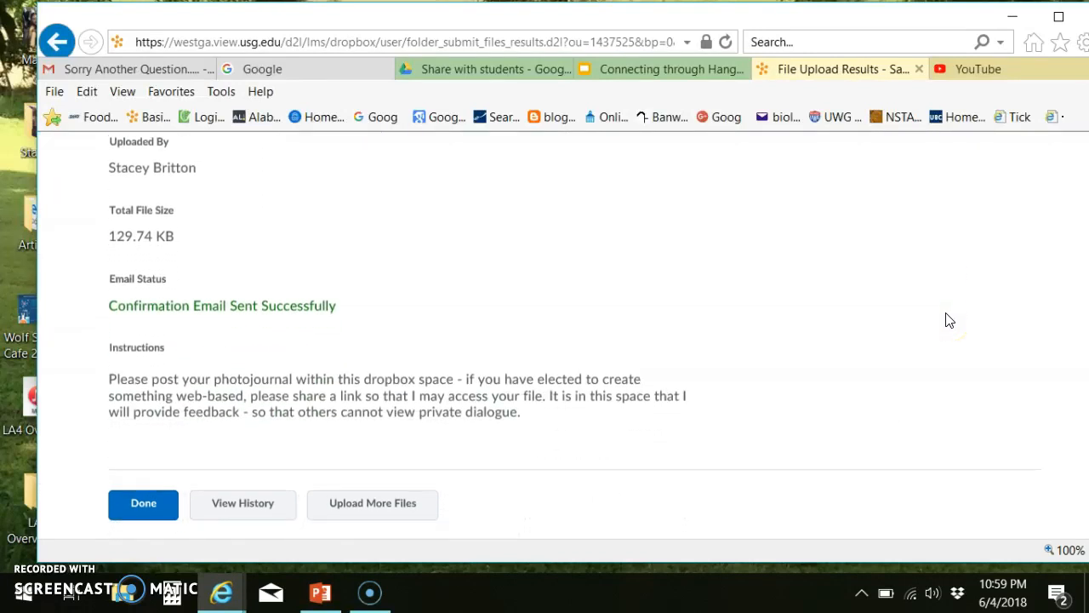
{"action": "scroll", "coordinate": [949, 320], "scroll_direction": "up", "scroll_amount": 4}
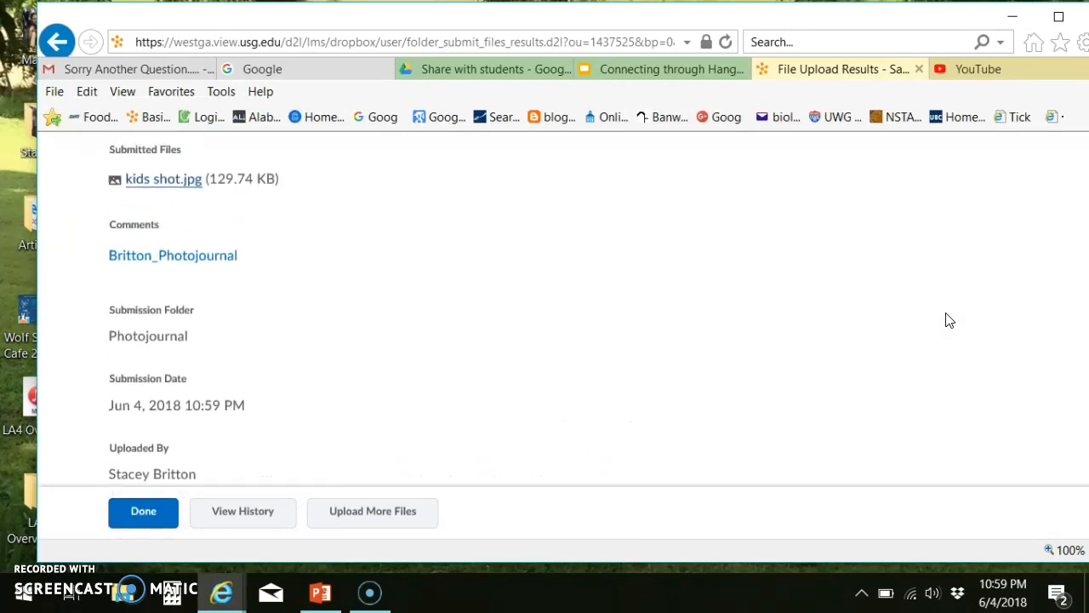
{"action": "scroll", "coordinate": [949, 320], "scroll_direction": "up", "scroll_amount": 3}
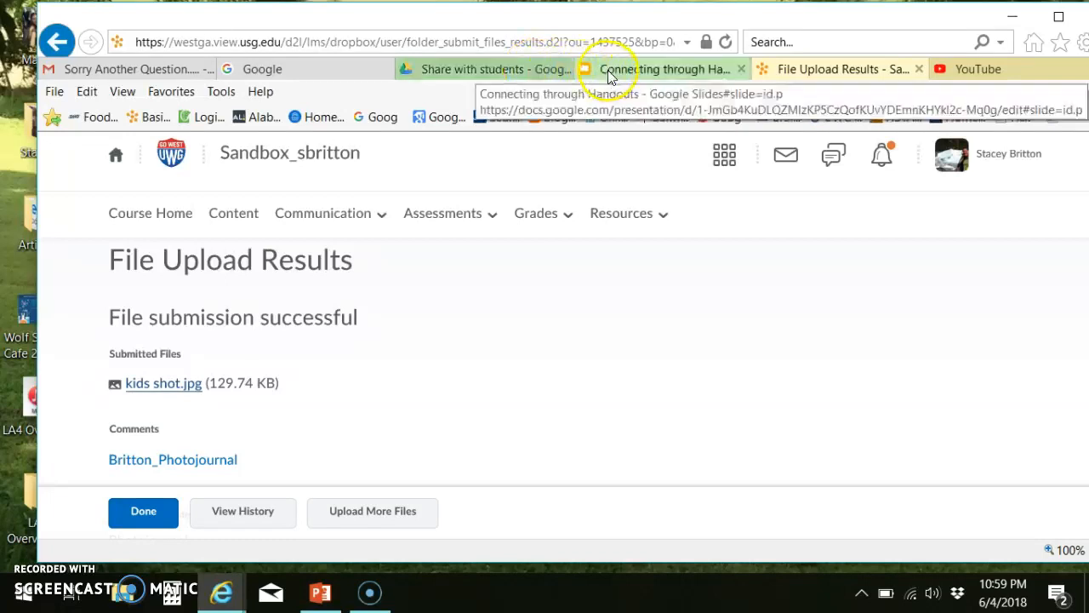
{"action": "left_click", "coordinate": [609, 75]}
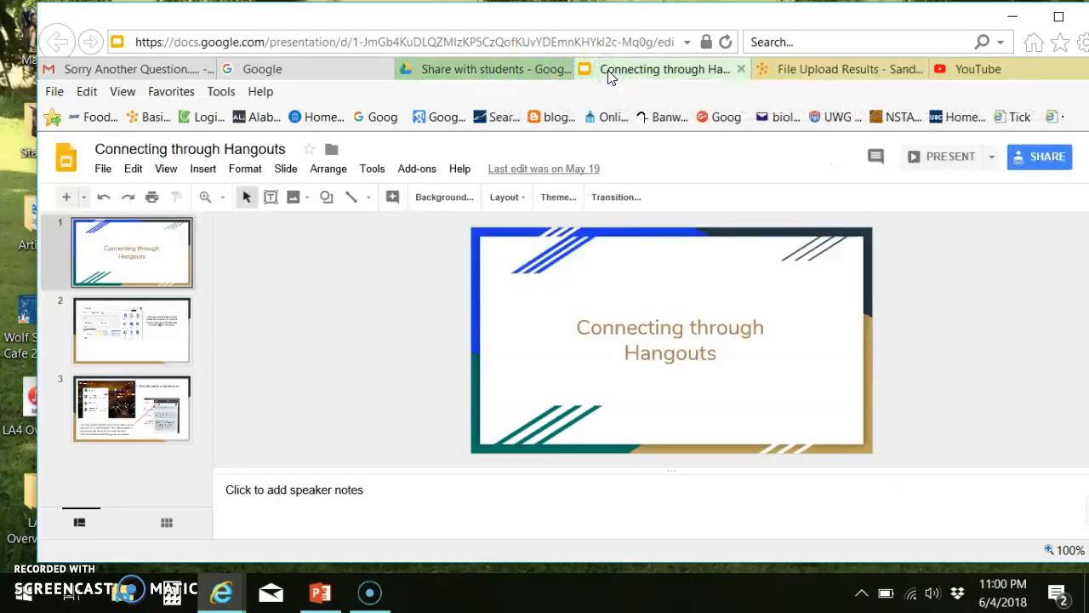
{"action": "left_click", "coordinate": [798, 74]}
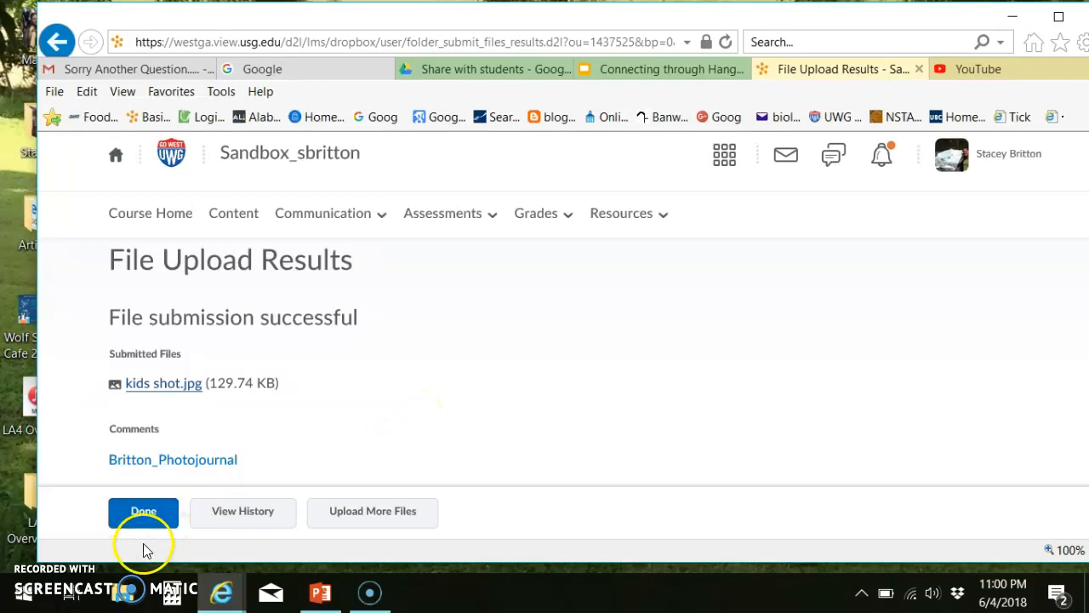
{"action": "left_click", "coordinate": [40, 552]}
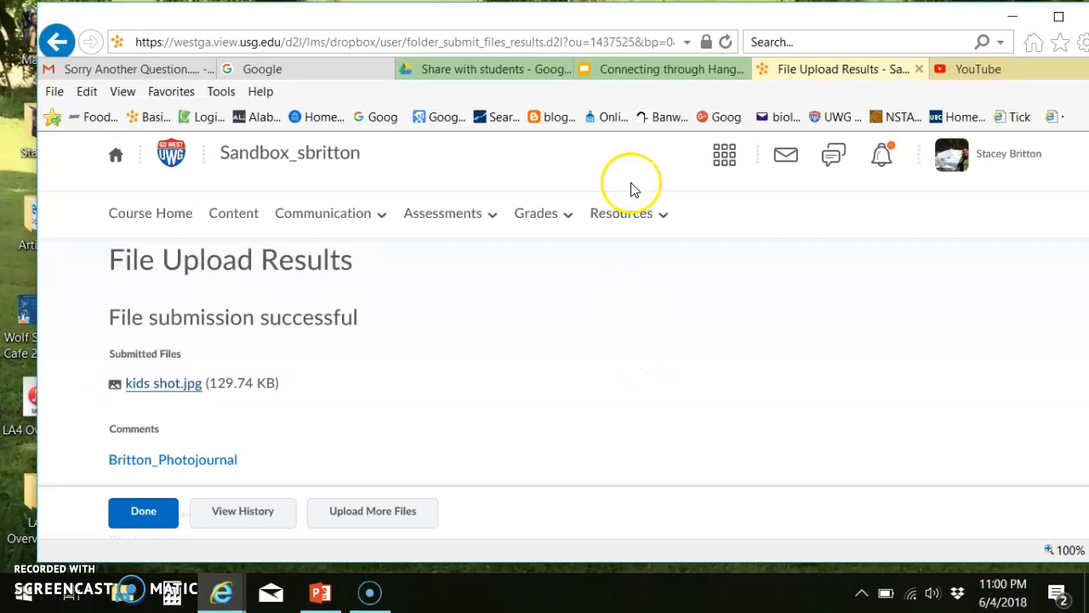
Open the Student questions and concerns topic in the course discussions and start a new thread.
{"action": "left_click", "coordinate": [348, 224]}
{"action": "left_click", "coordinate": [324, 338]}
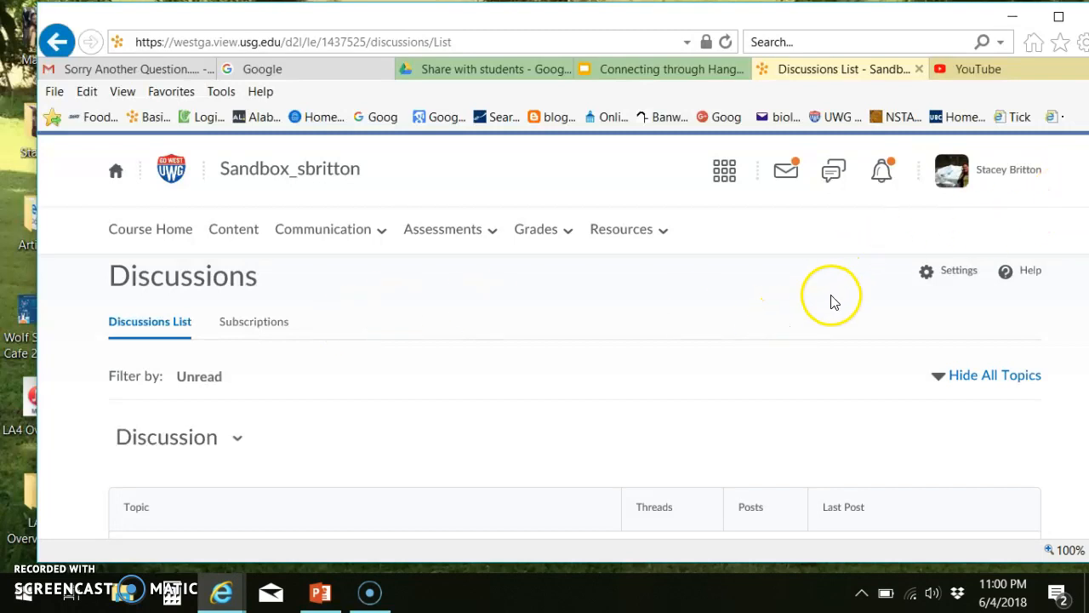
{"action": "scroll", "coordinate": [834, 302], "scroll_direction": "down", "scroll_amount": 5}
{"action": "scroll", "coordinate": [833, 302], "scroll_direction": "down", "scroll_amount": 8}
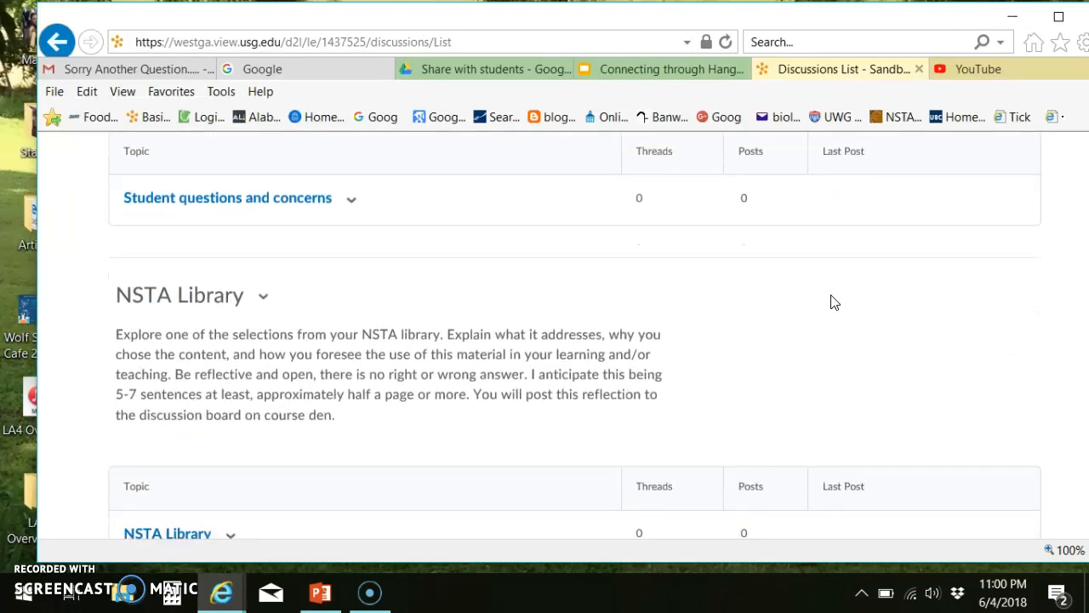
{"action": "left_click", "coordinate": [277, 205]}
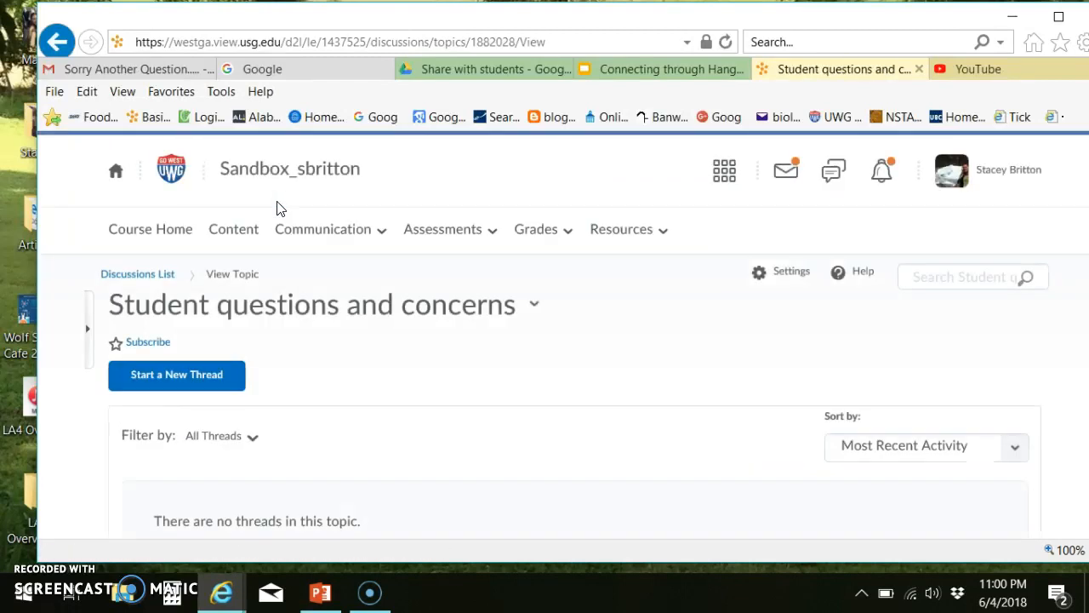
{"action": "left_click", "coordinate": [185, 374]}
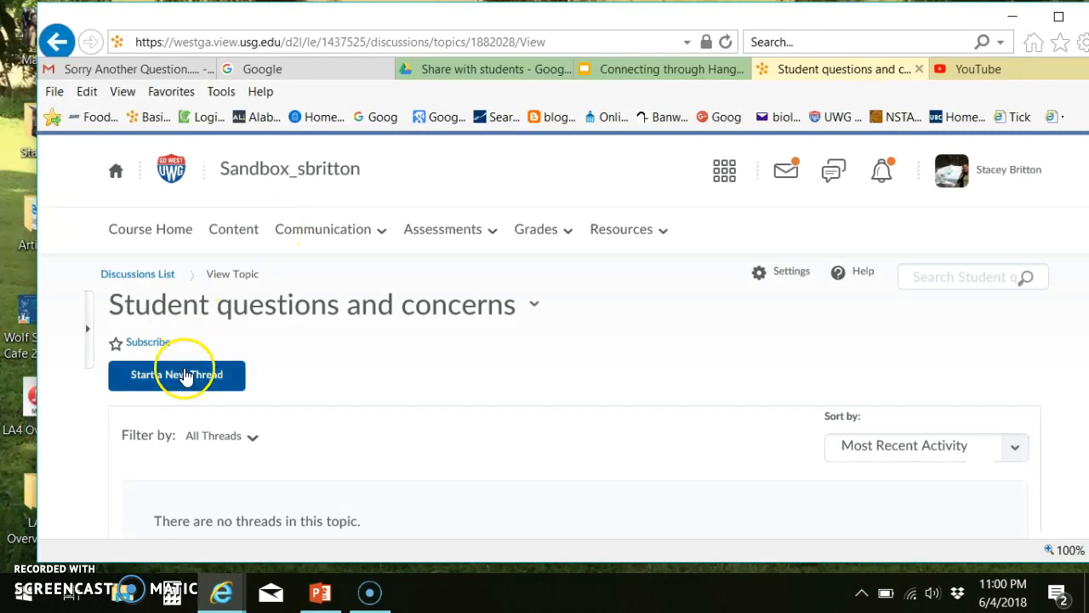
{"action": "left_click", "coordinate": [185, 375]}
{"action": "left_click", "coordinate": [180, 479]}
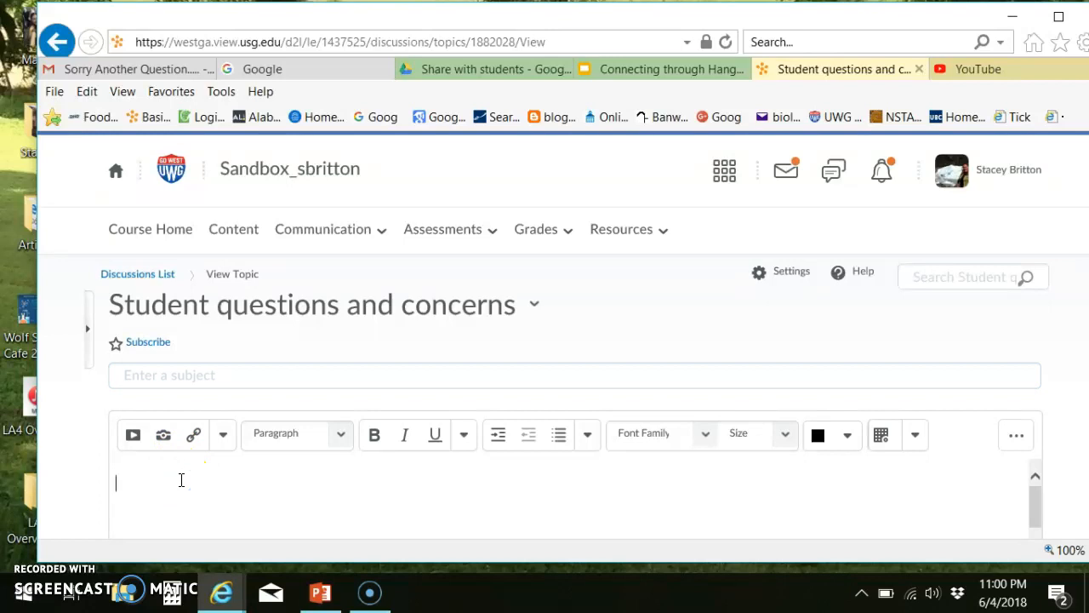
Insert a URL quicklink in the thread's message using the copied presentation link, titled photojournal.
{"action": "left_click", "coordinate": [194, 435]}
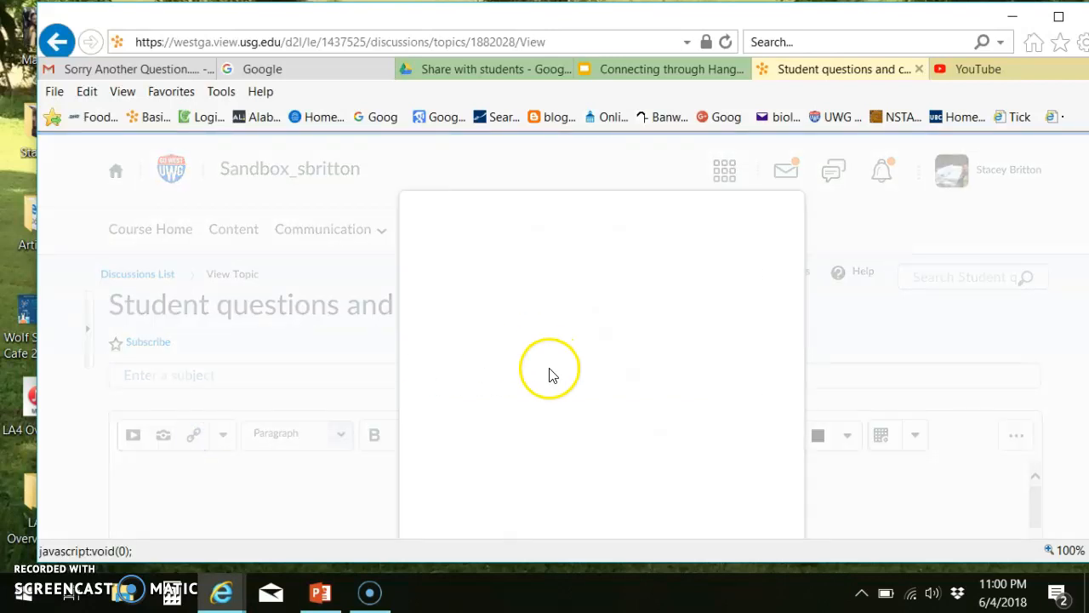
{"action": "left_click", "coordinate": [536, 307]}
{"action": "left_click", "coordinate": [537, 306]}
{"action": "key", "text": "ctrl+v"}
{"action": "left_click", "coordinate": [530, 383]}
{"action": "type", "text": "ph"}
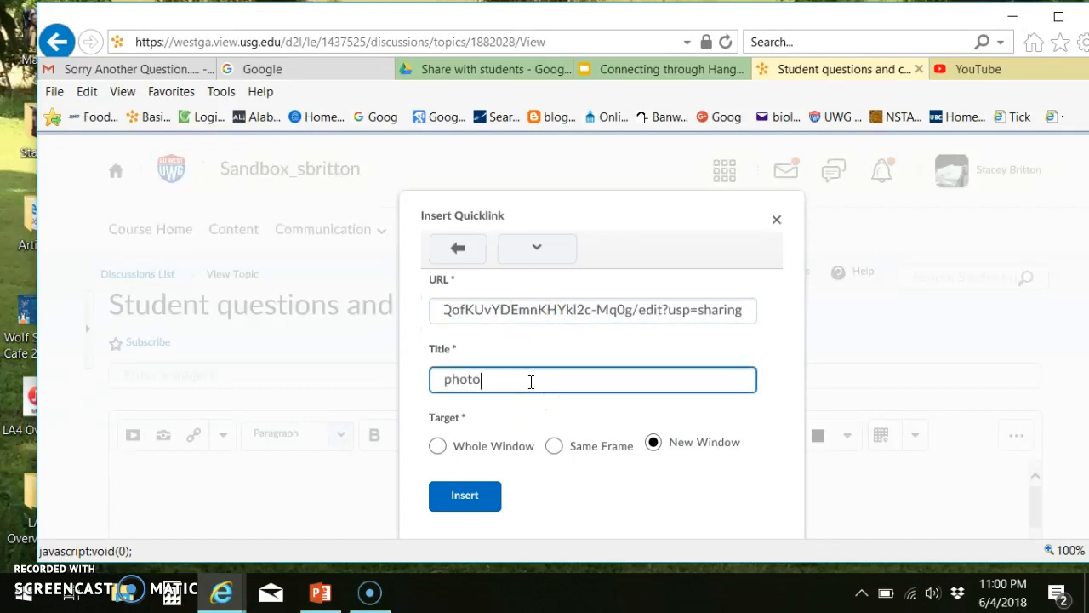
{"action": "left_click", "coordinate": [543, 376]}
{"action": "key", "text": "BackSpace"}
{"action": "type", "text": "otojournal"}
{"action": "key", "text": "Return"}
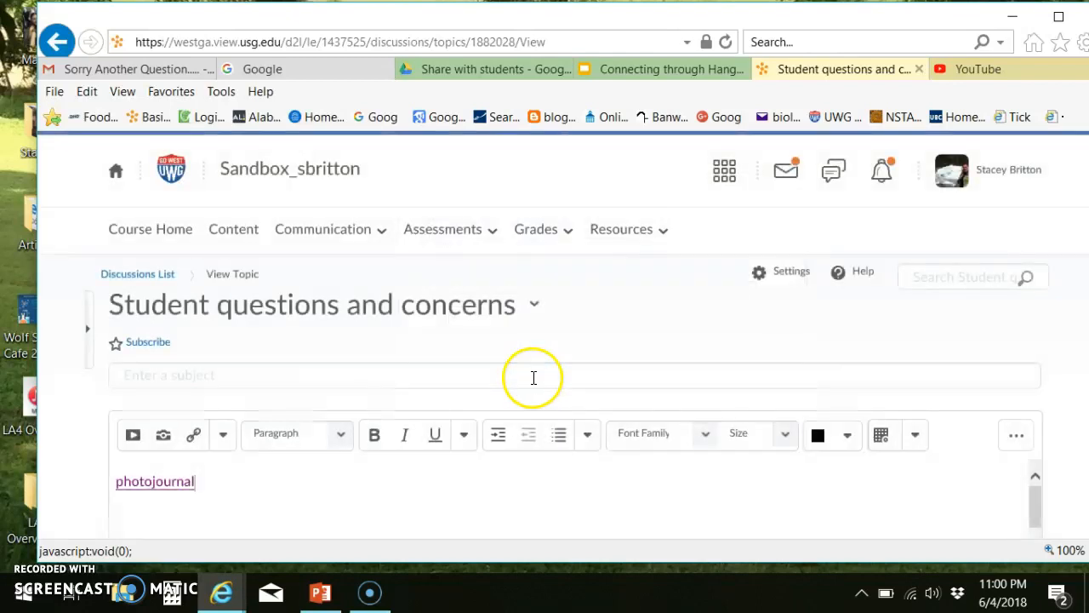
Post the thread with the subject photojournal and follow the presentation link in the published post.
{"action": "left_click", "coordinate": [319, 372]}
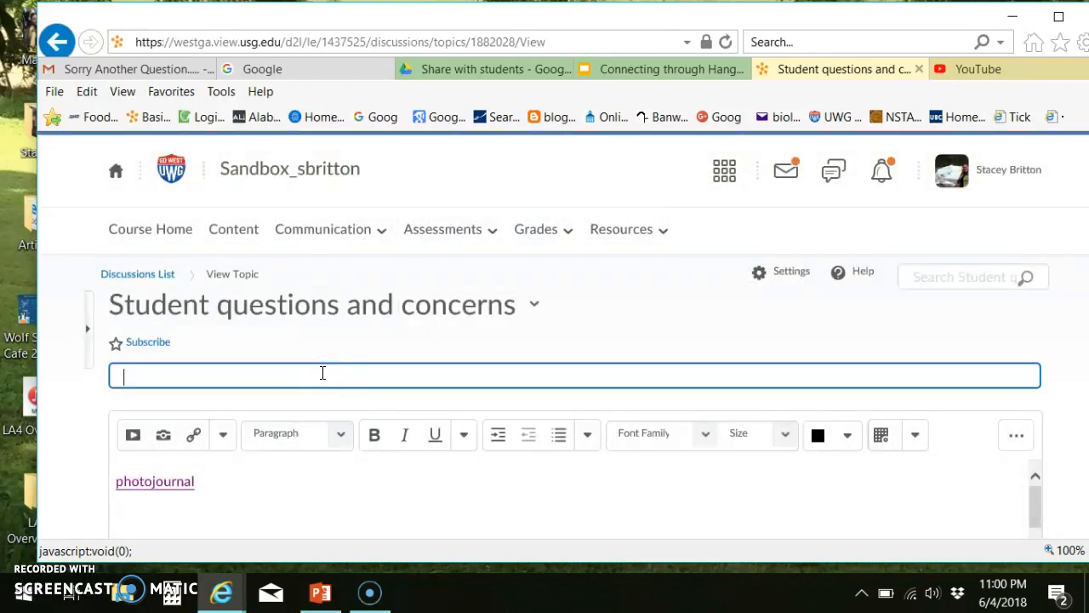
{"action": "type", "text": "photojournal"}
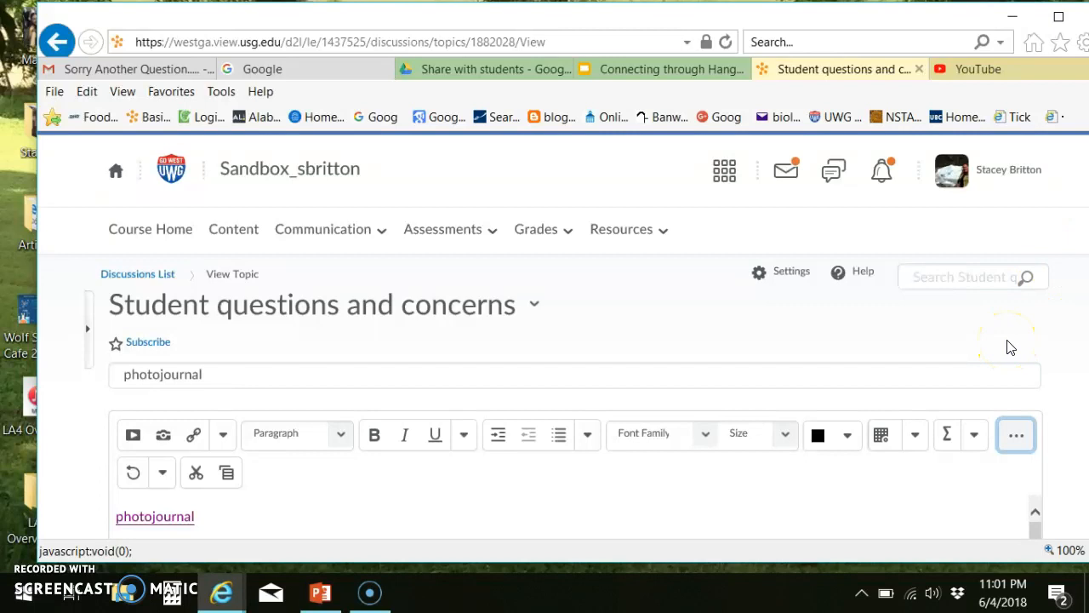
{"action": "scroll", "coordinate": [1010, 347], "scroll_direction": "down", "scroll_amount": 5}
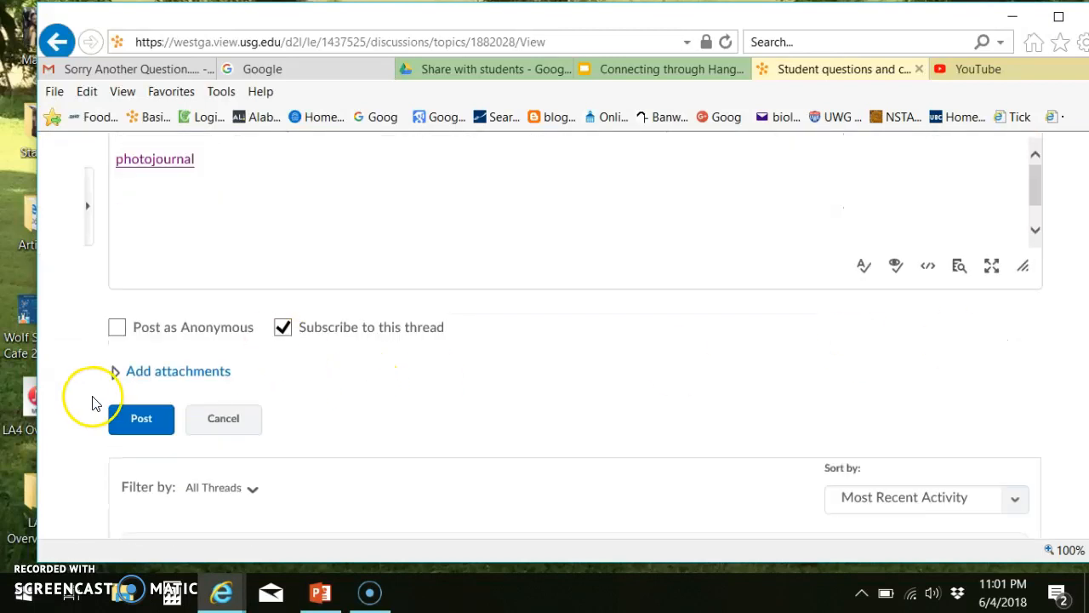
{"action": "left_click", "coordinate": [140, 421]}
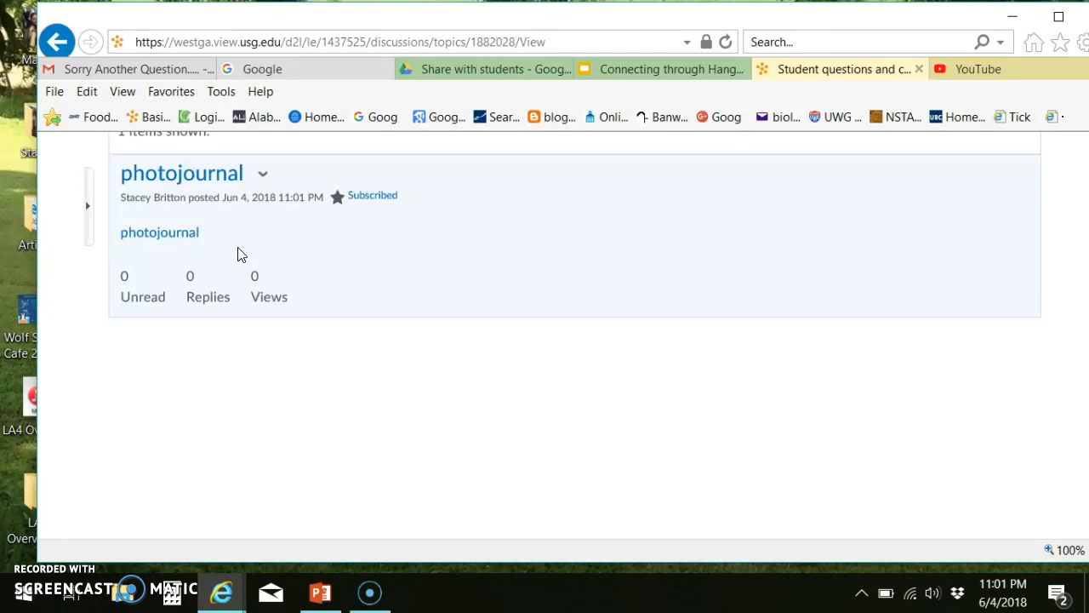
{"action": "left_click", "coordinate": [175, 240]}
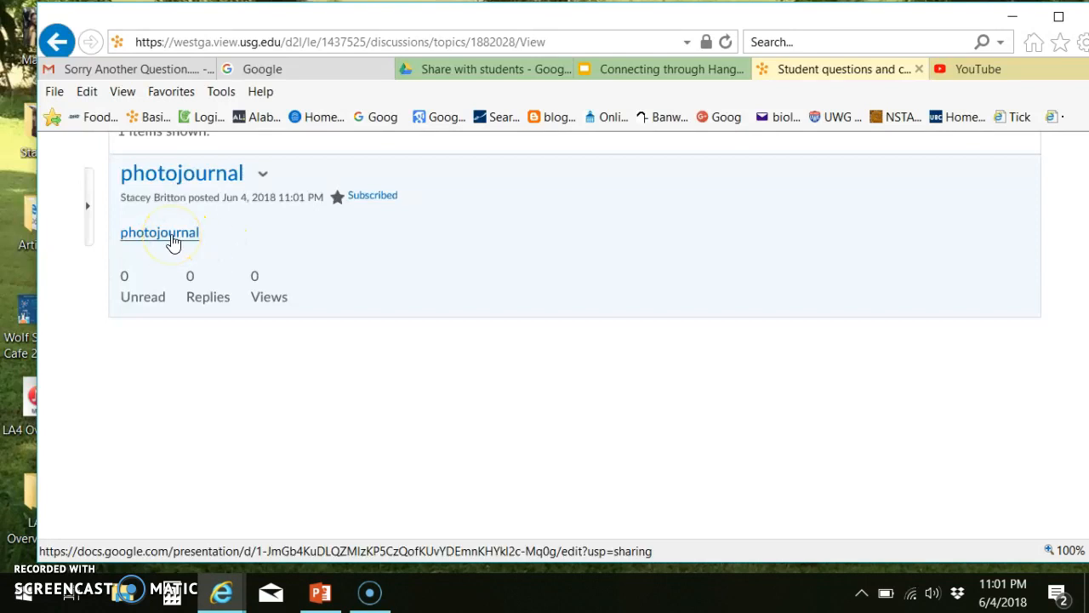